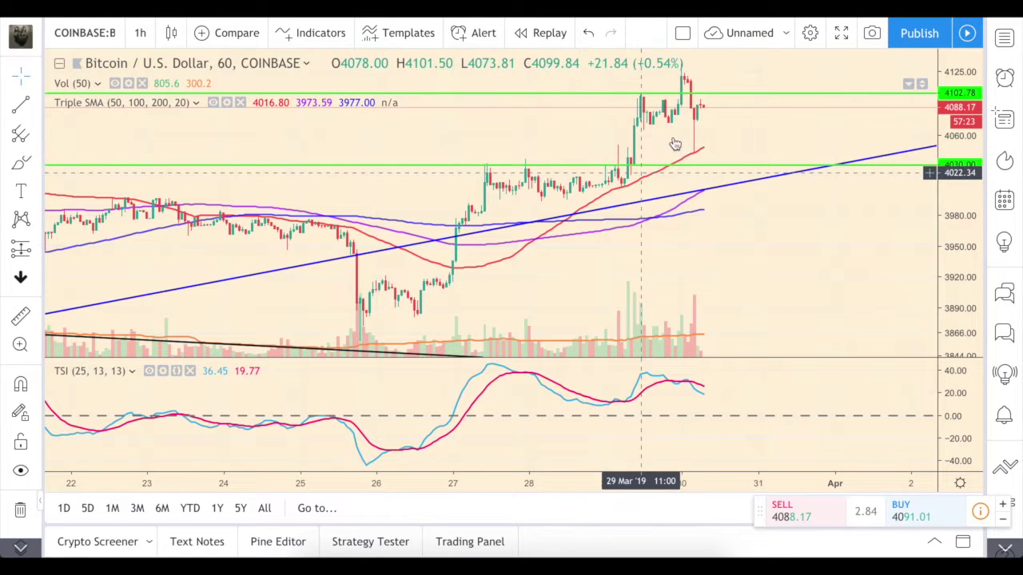
- Change the Coinbase Bitcoin chart to Heikin Ashi candles at a 1-month interval
scroll(687, 136, "up", 4)
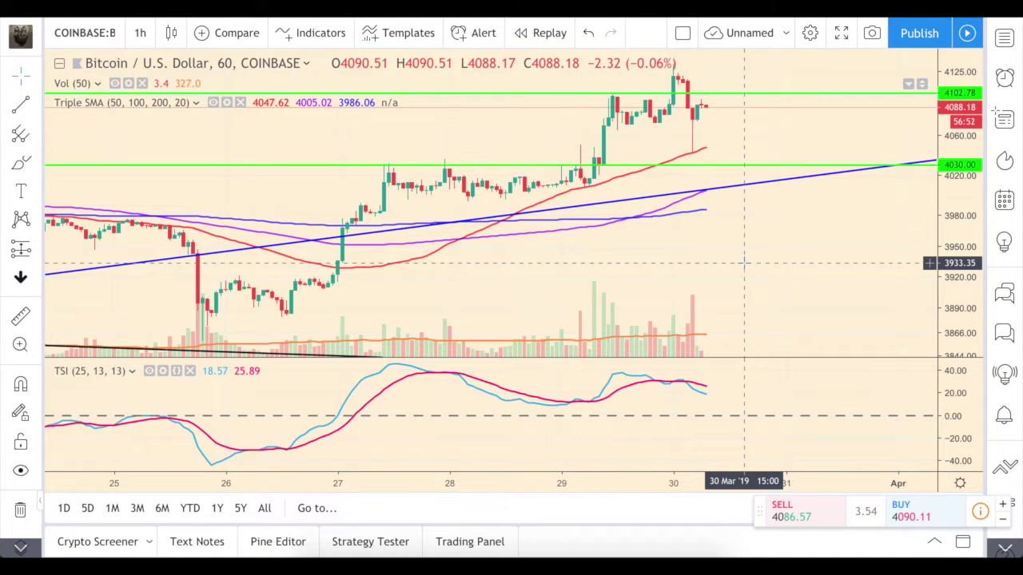
scroll(744, 263, "down", 4)
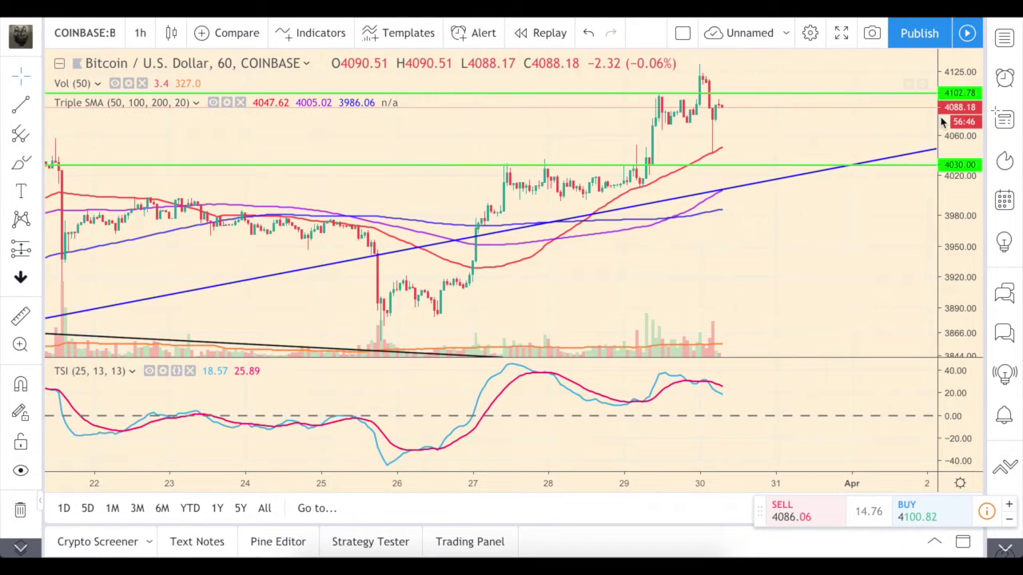
left_click(170, 33)
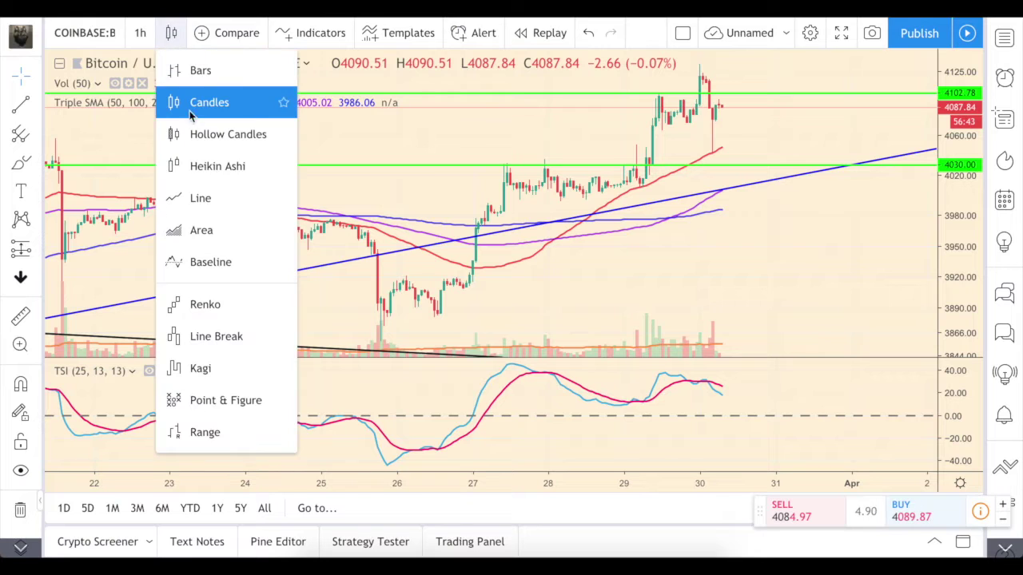
left_click(220, 166)
left_click(140, 33)
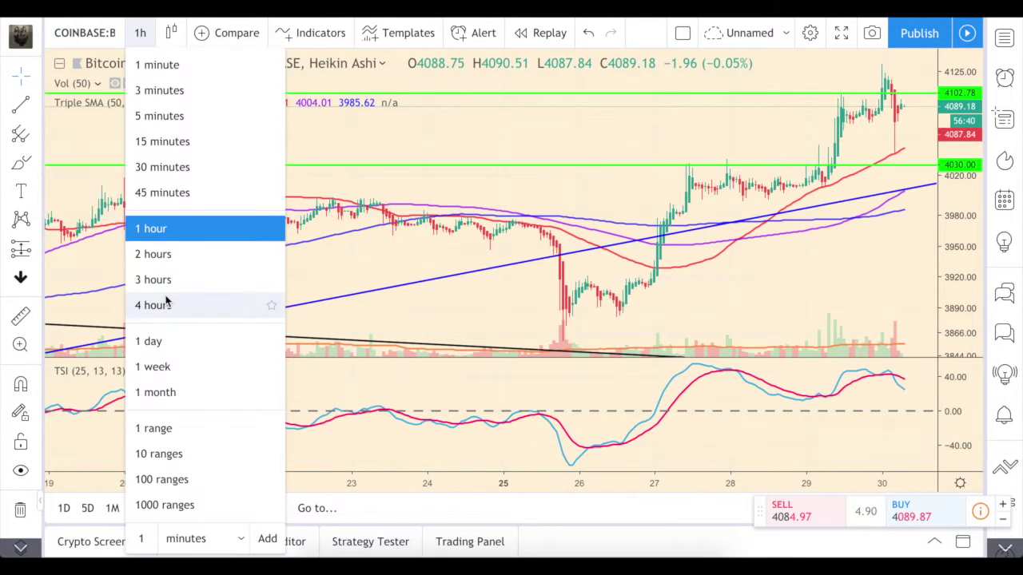
left_click(168, 392)
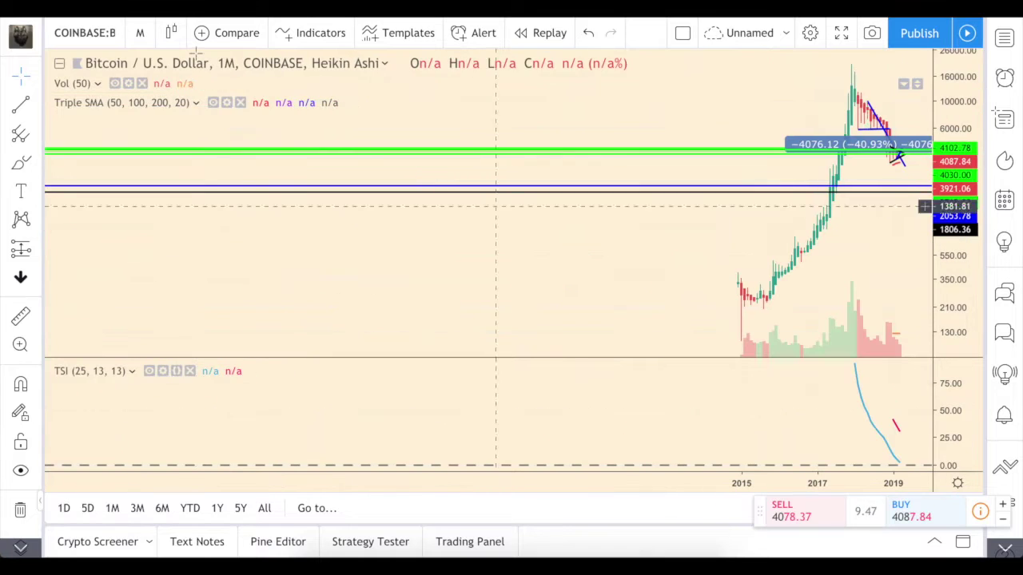
- Switch the chart to the Bitstamp BTCUSD symbol and bring the 2017 to 2019 price action into view
left_click(100, 35)
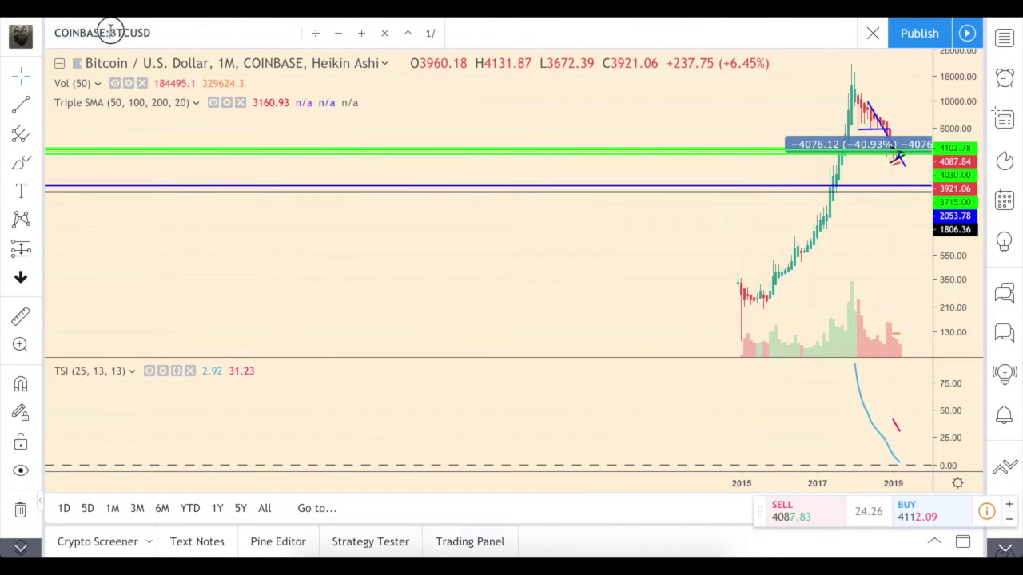
type("BTCUSD")
left_click(122, 132)
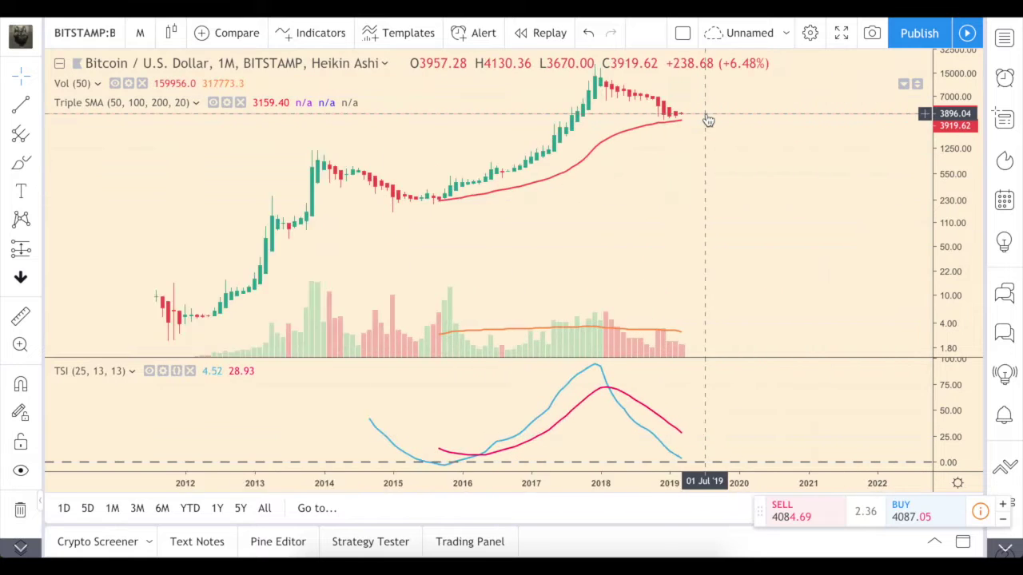
scroll(954, 206, "up", 3)
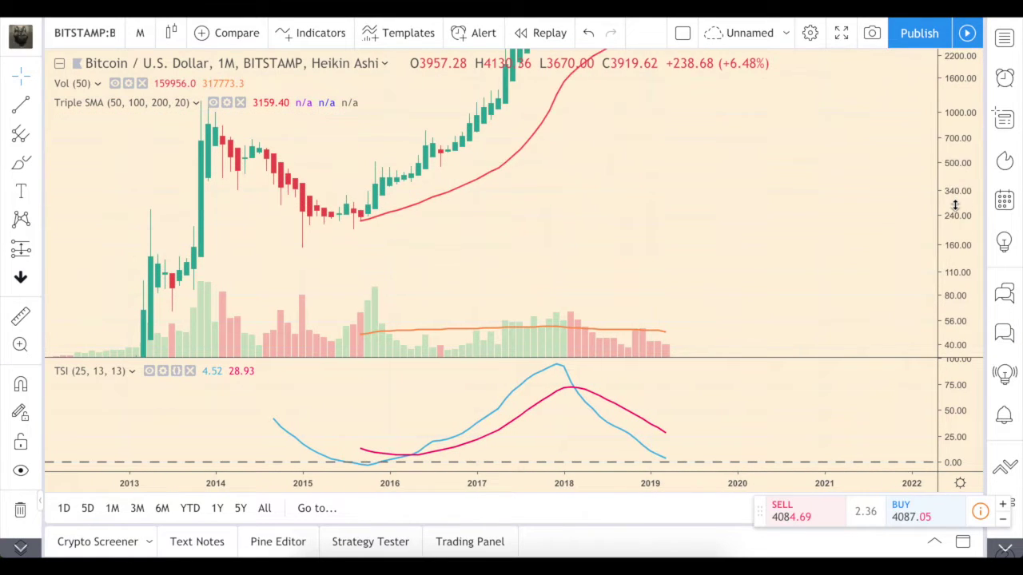
left_click_drag(840, 95, 815, 216)
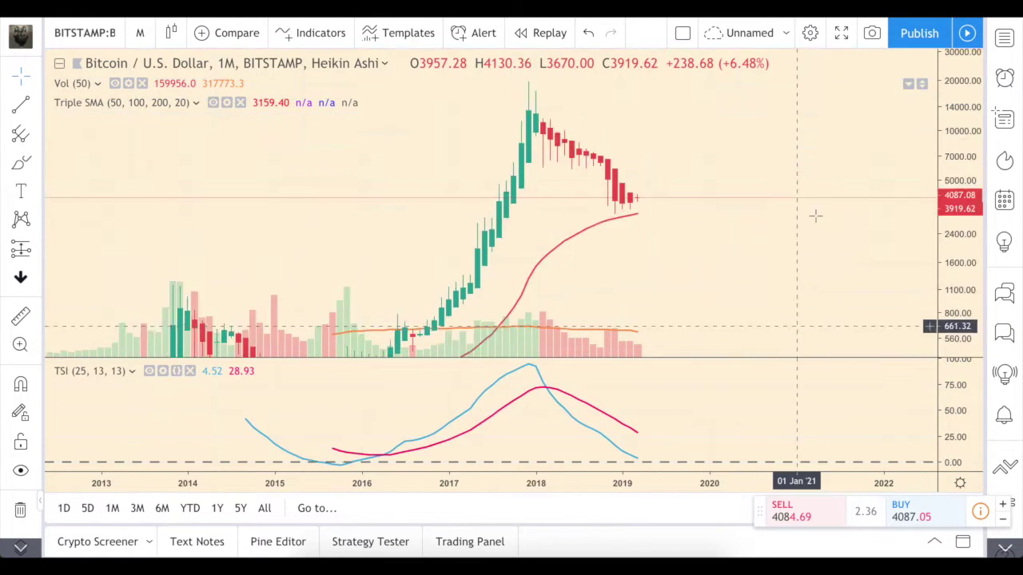
- Look at the crypto TOTAL market cap chart from the watchlist, return to BTCUSD and hide the watchlist
left_click(1005, 40)
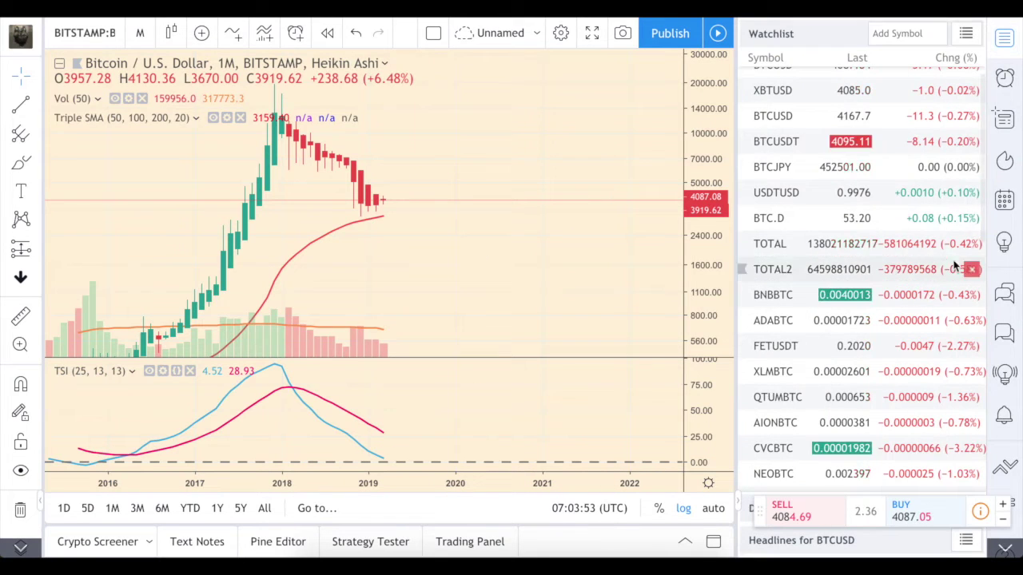
left_click(765, 252)
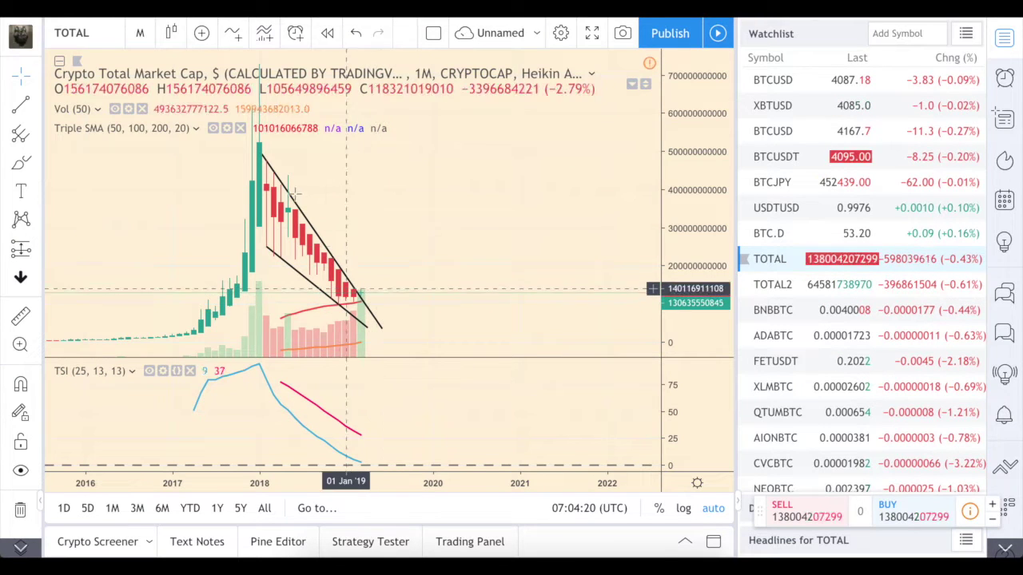
left_click(791, 72)
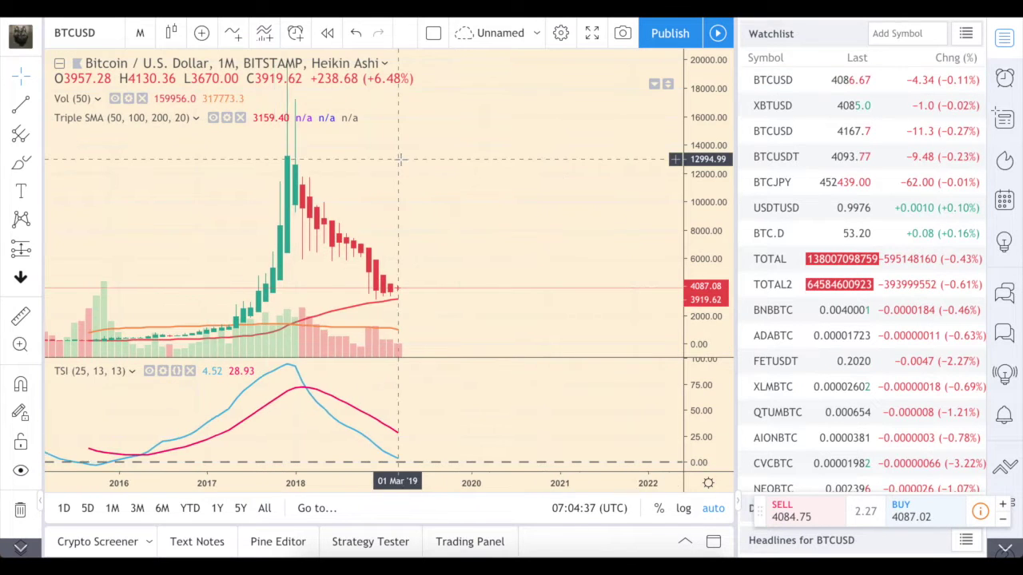
left_click(1004, 38)
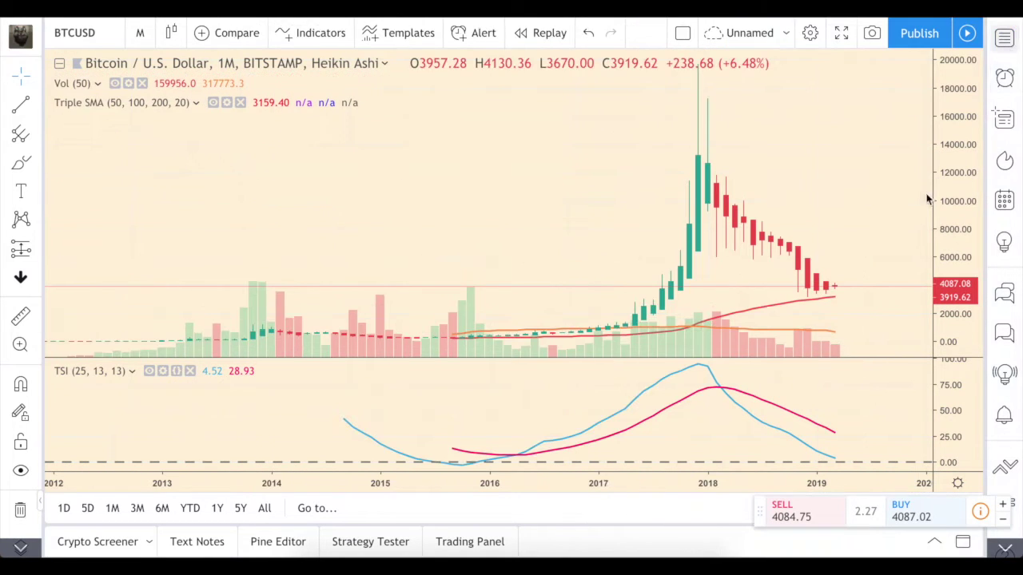
- Rescale the price axis of the monthly BTCUSD chart and set the interval to 1 week
scroll(821, 228, "up", 5)
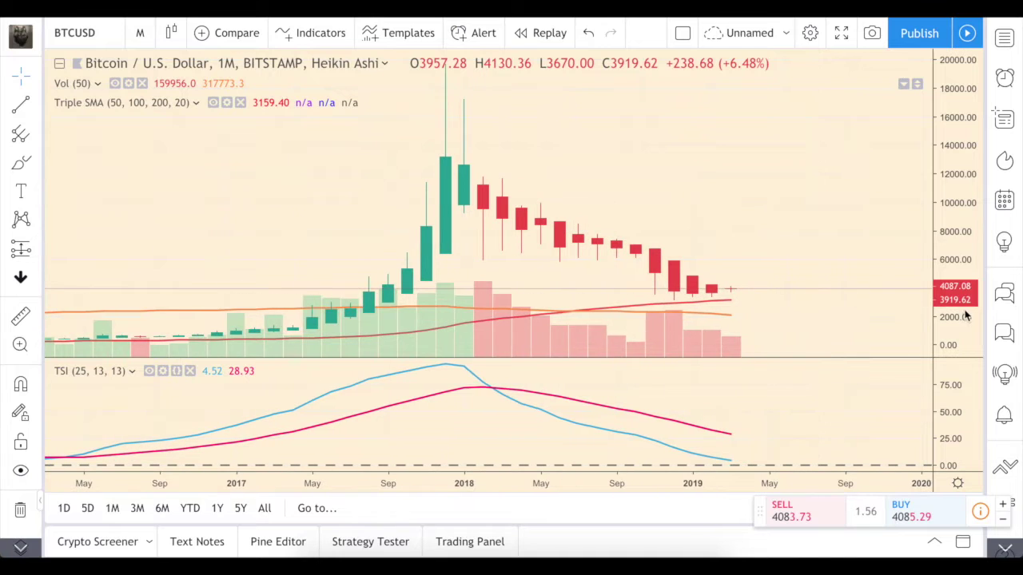
left_click_drag(956, 342, 951, 232)
left_click_drag(836, 303, 815, 223)
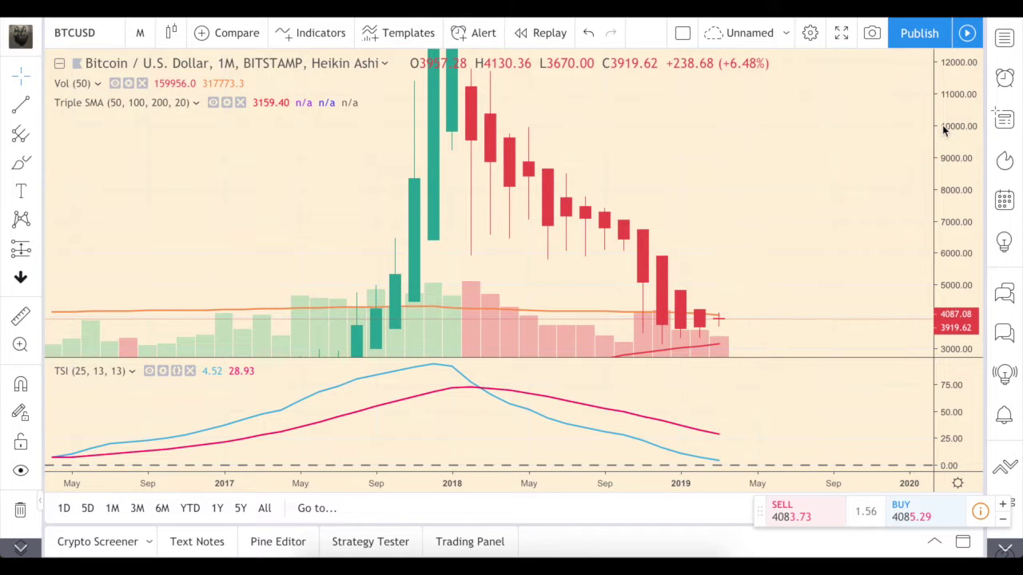
left_click_drag(942, 138, 945, 172)
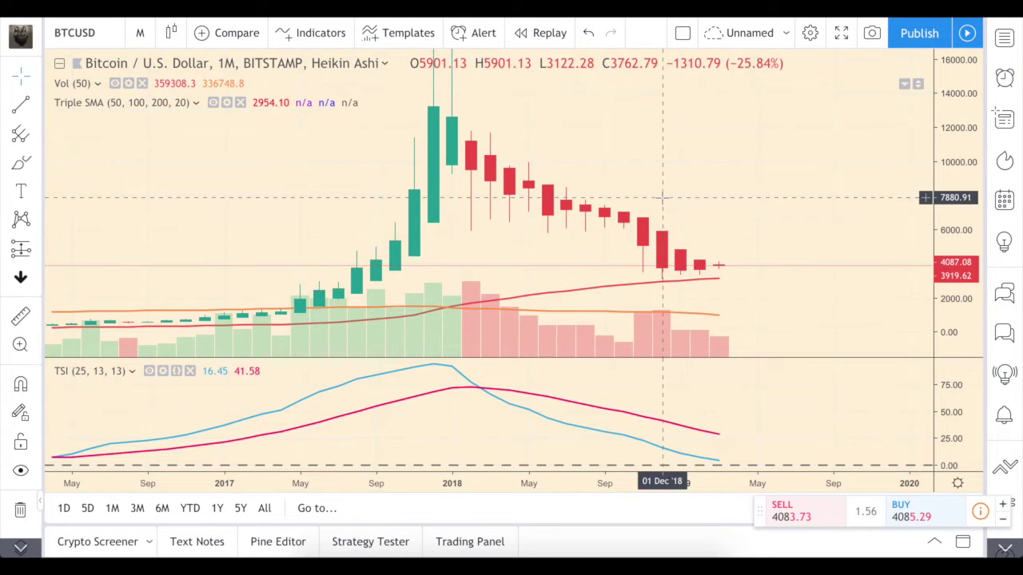
scroll(662, 196, "down", 3)
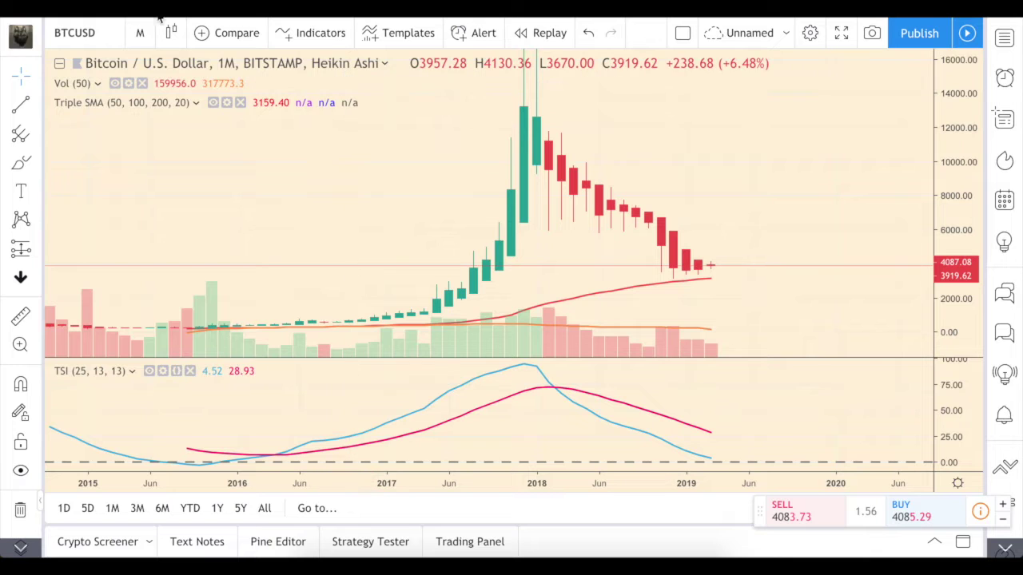
left_click(144, 40)
left_click(214, 370)
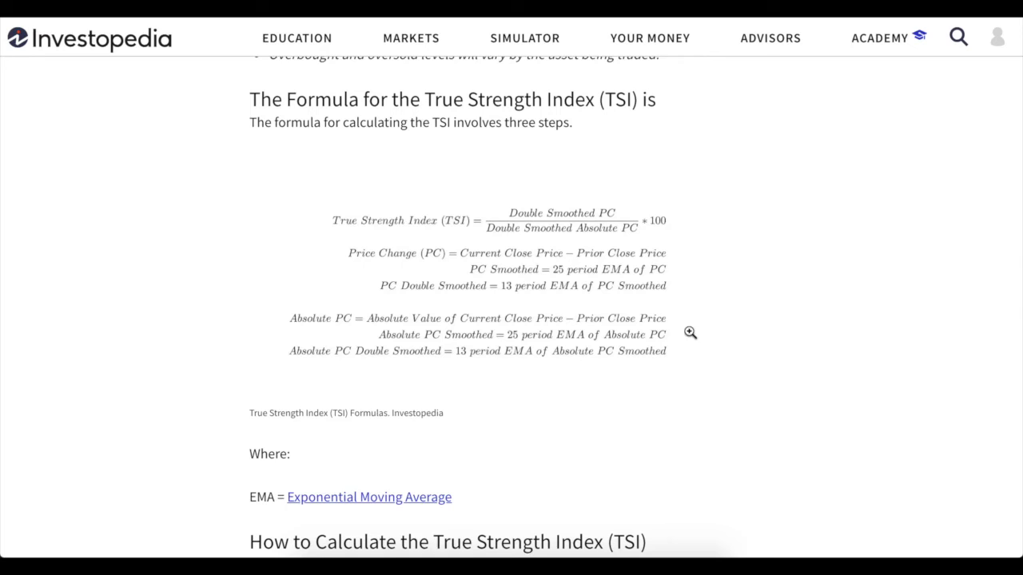
- Return from the Investopedia TSI formula to the chart and change the weekly BTCUSD style to Candles
left_click(582, 264)
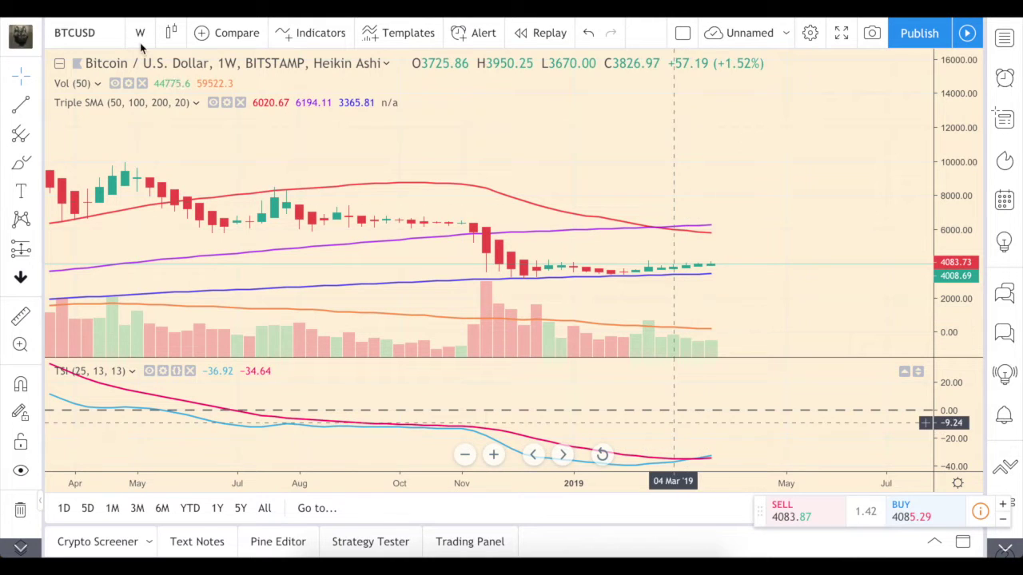
left_click(171, 33)
left_click(200, 110)
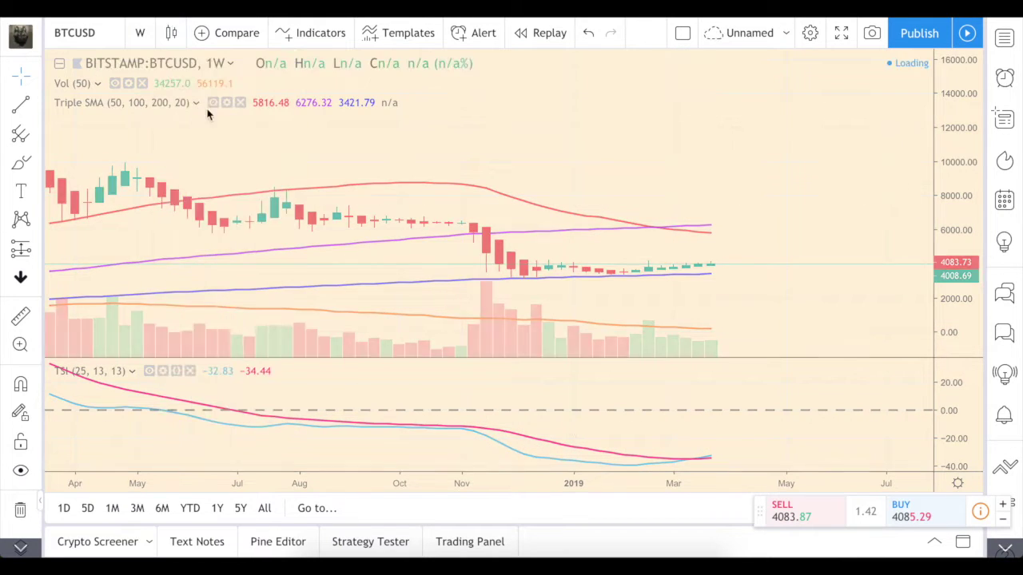
- Examine the weekly TSI lines against the BTCUSD price, from mid-2015 to the latest candles
scroll(703, 355, "down", 3)
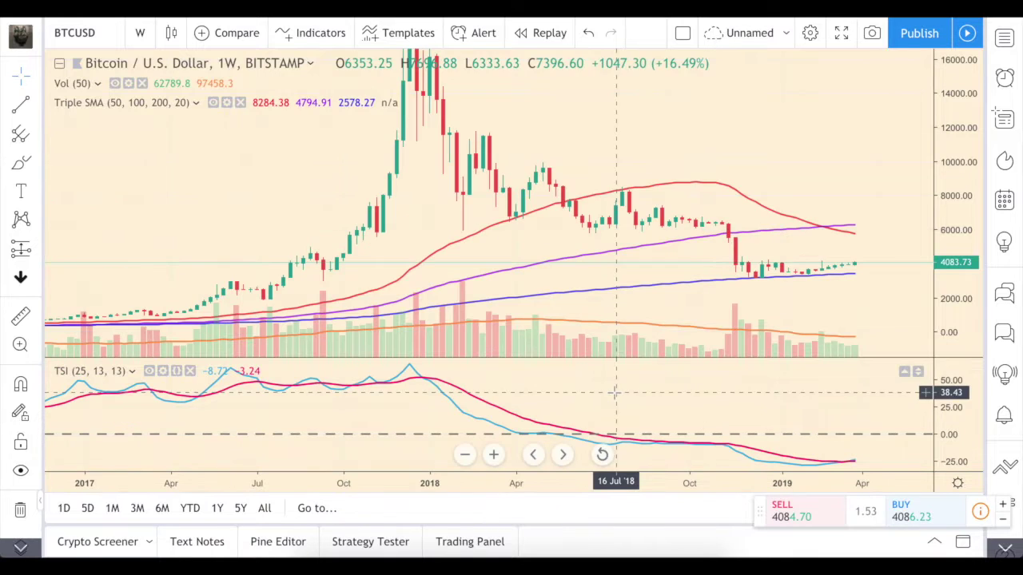
scroll(542, 281, "up", 1)
scroll(541, 281, "down", 2)
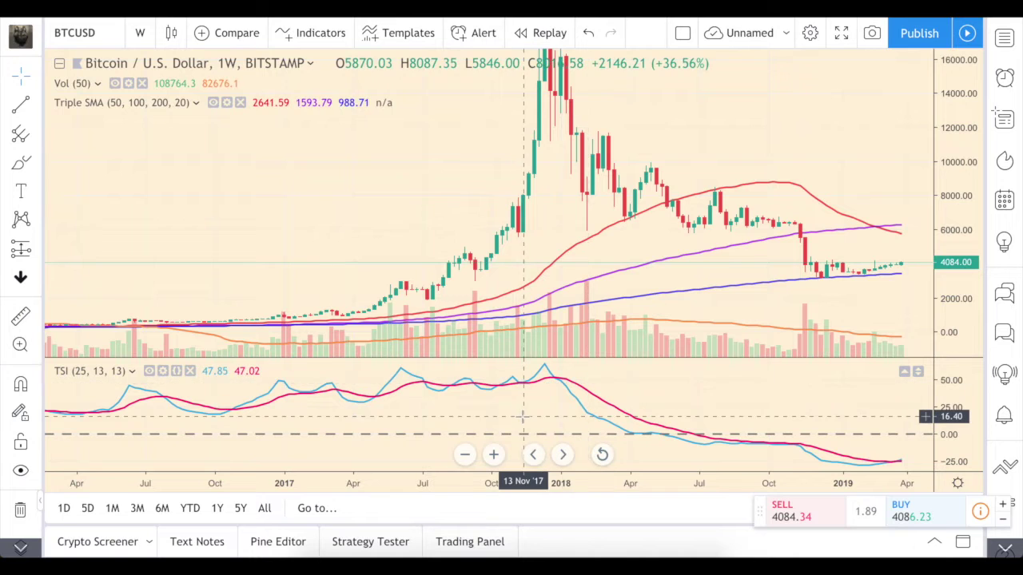
scroll(599, 386, "down", 5)
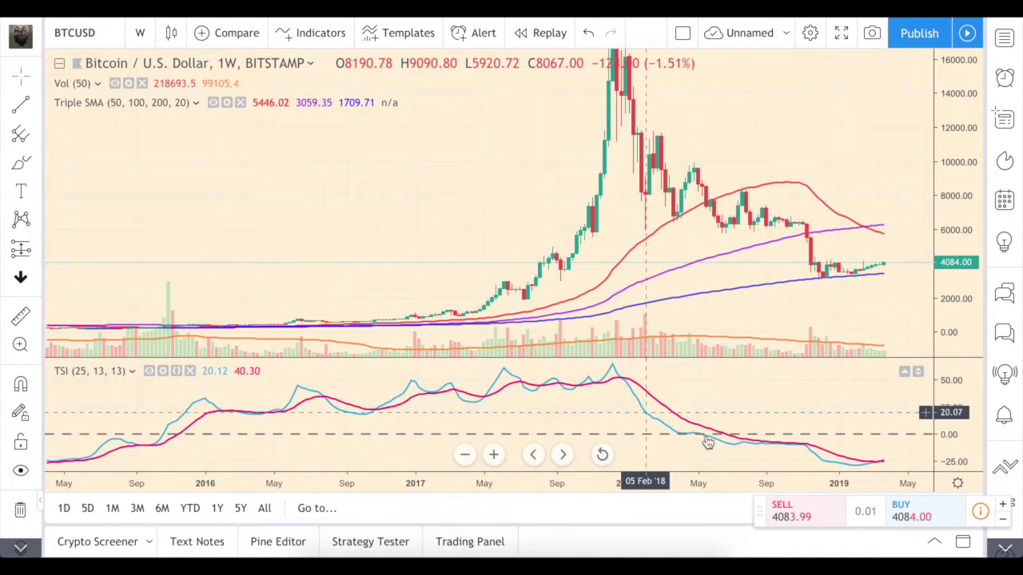
scroll(788, 362, "up", 2)
scroll(788, 361, "up", 4)
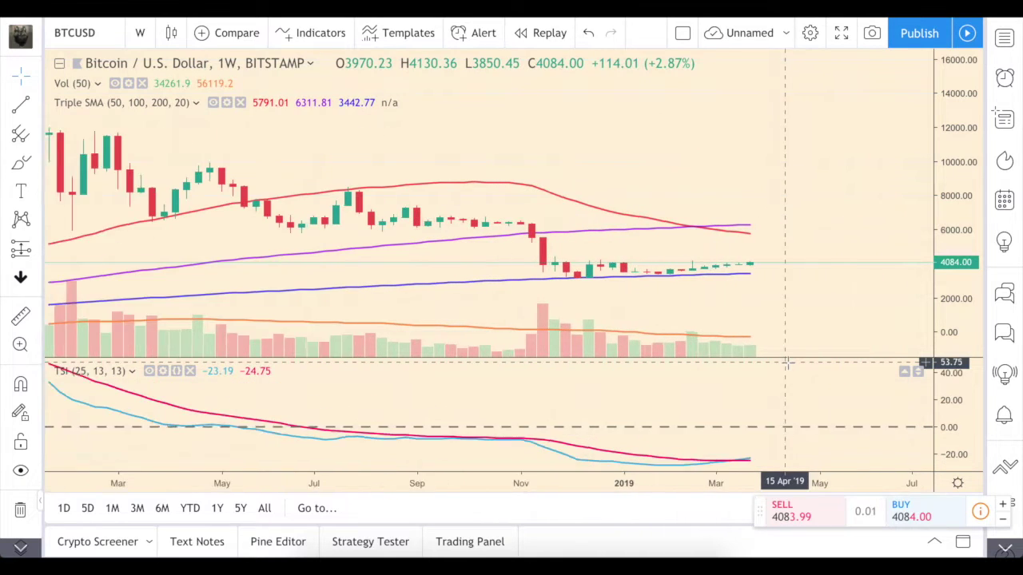
scroll(670, 429, "up", 2)
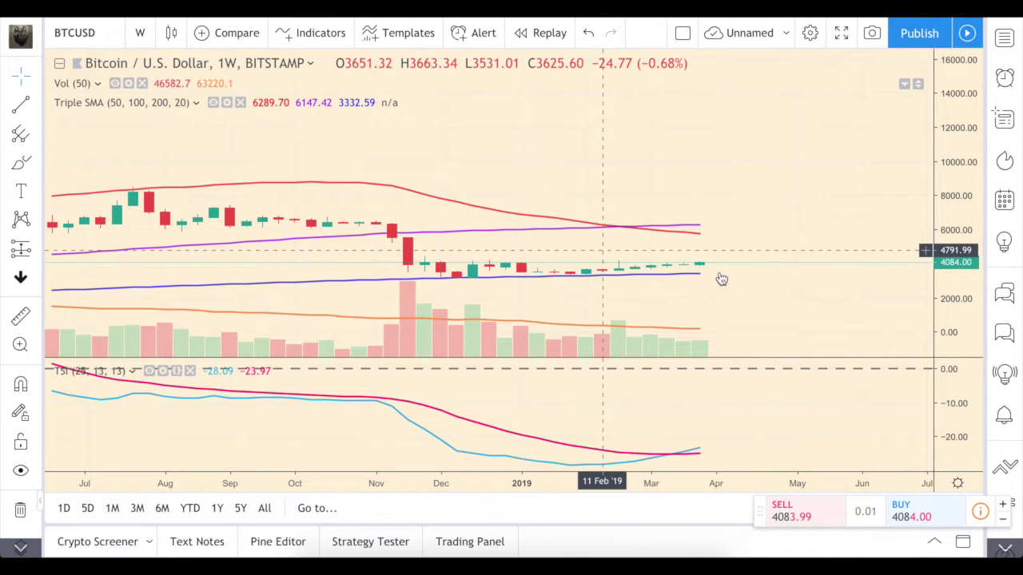
- Examine the recent weekly BTCUSD candles in relation to the 50, 100 and 200 moving averages
double_click(606, 298)
double_click(605, 297)
mouse_move(817, 200)
left_mouse_down()
mouse_move(817, 160)
mouse_move(849, 312)
mouse_move(849, 217)
mouse_move(812, 227)
mouse_move(814, 217)
left_mouse_up()
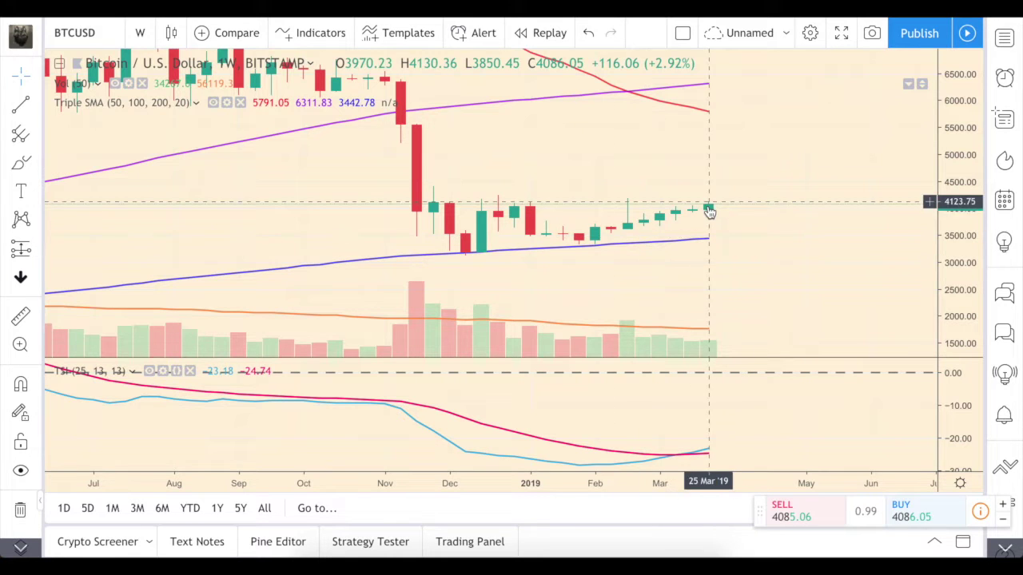
scroll(790, 200, "down", 2)
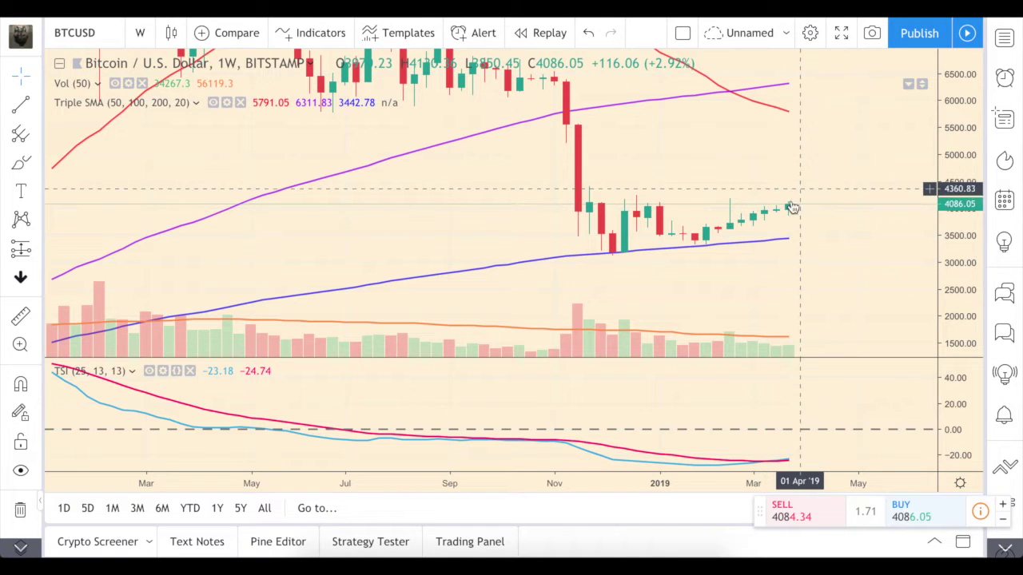
scroll(802, 185, "down", 3)
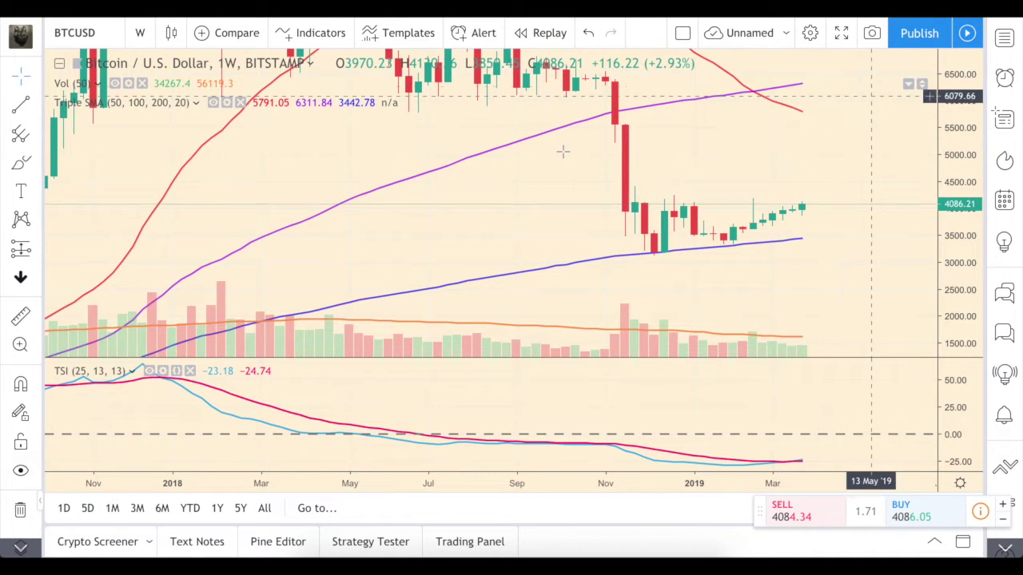
- Set the BTCUSD candle chart to a 1-month interval and rescale its price axis
key("1")
key("shift+m")
key("Return")
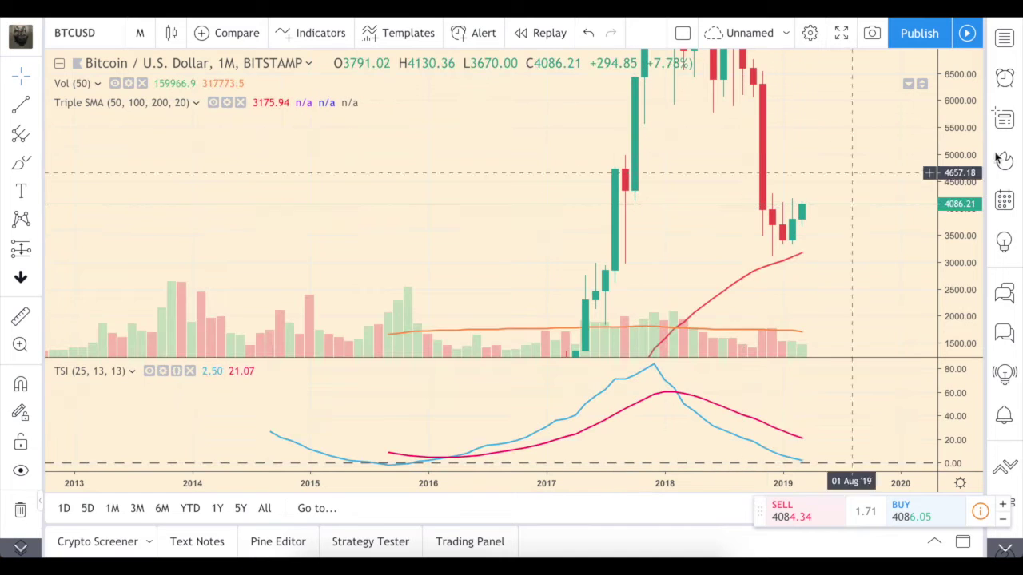
double_click(963, 278)
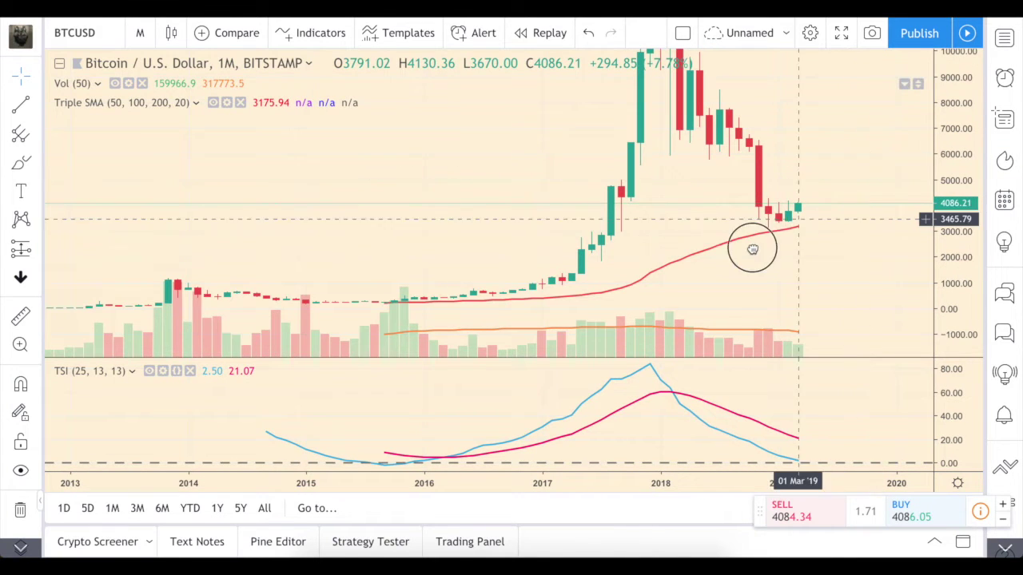
- Brush a price path from about 4,130 at April 2019 up to about 6,450, dipping to about 5,770 and curving back up
scroll(750, 244, "right", 3)
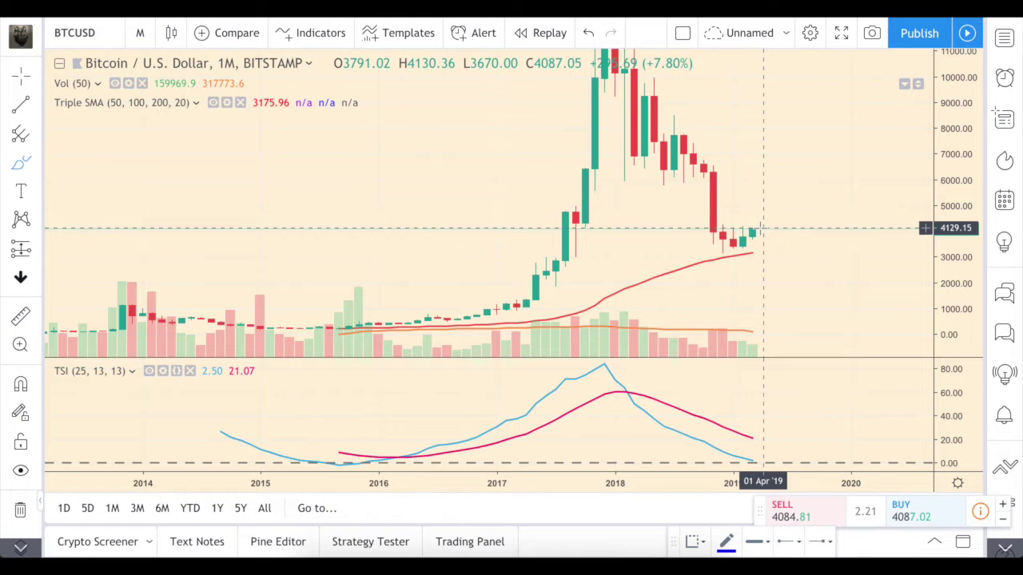
left_click_drag(763, 229, 763, 168)
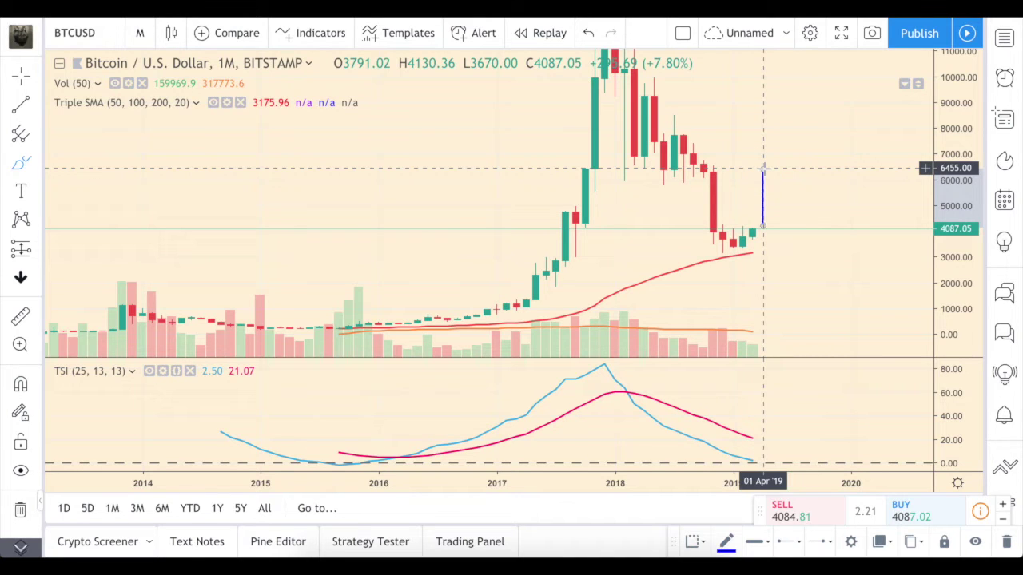
left_click_drag(763, 168, 772, 183)
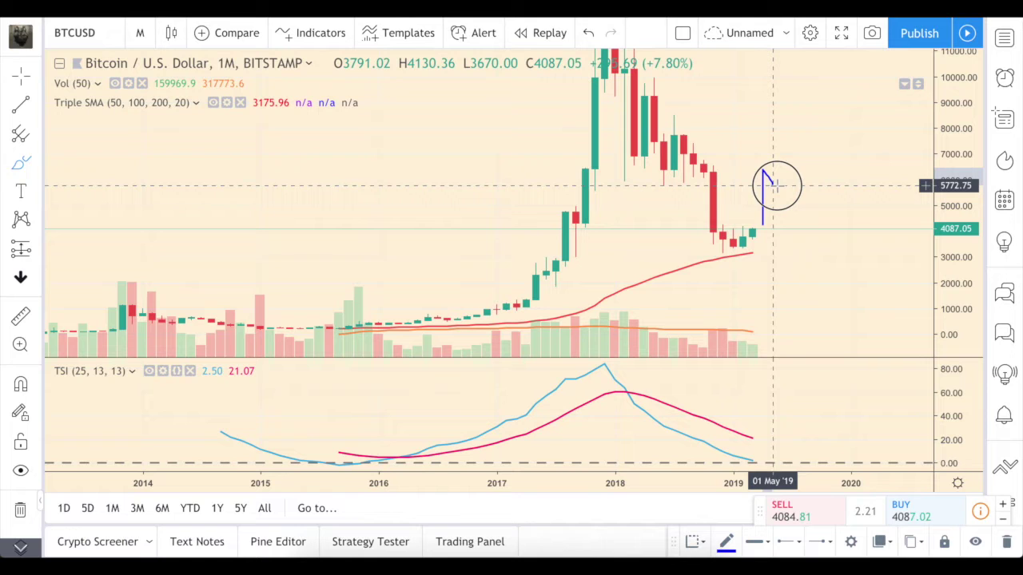
left_click_drag(773, 185, 793, 177)
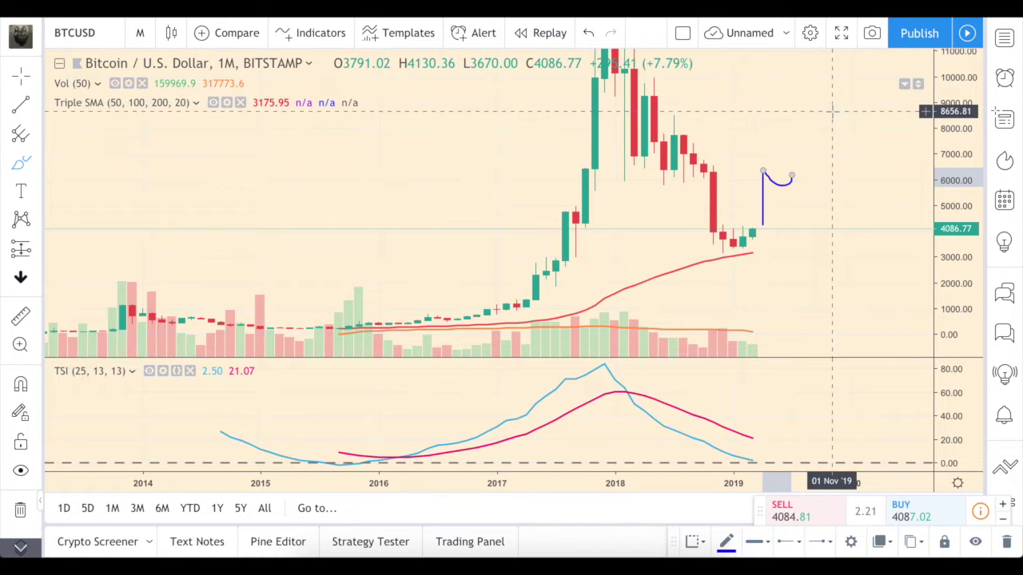
scroll(799, 230, "right", 5)
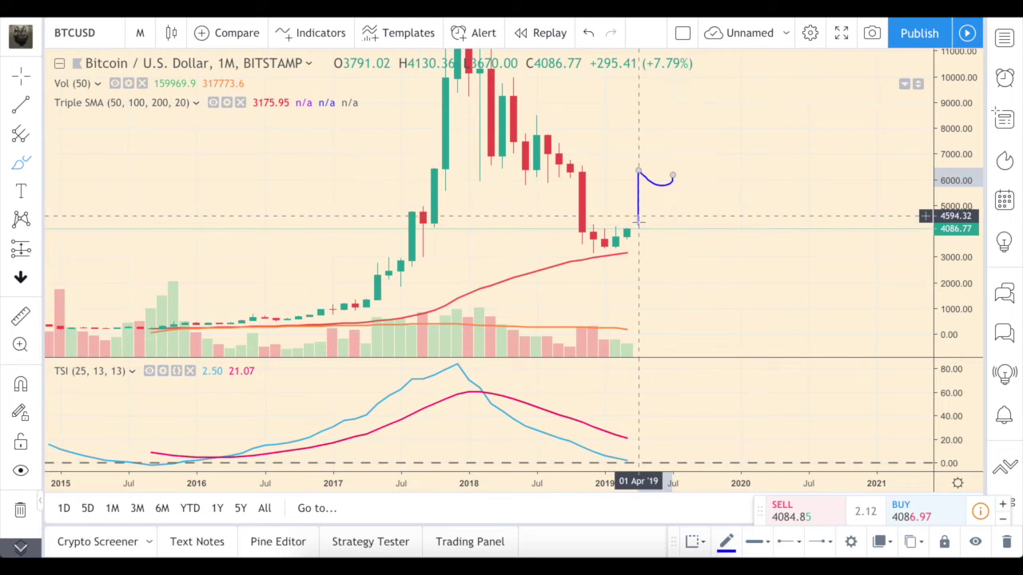
- Try a second brushed price path running sideways from about 4,350 at April 2019 and rising to about 6,700 by May 2020, and undo it
mouse_move(639, 222)
left_mouse_down()
mouse_move(712, 210)
mouse_move(720, 224)
mouse_move(787, 162)
left_mouse_up()
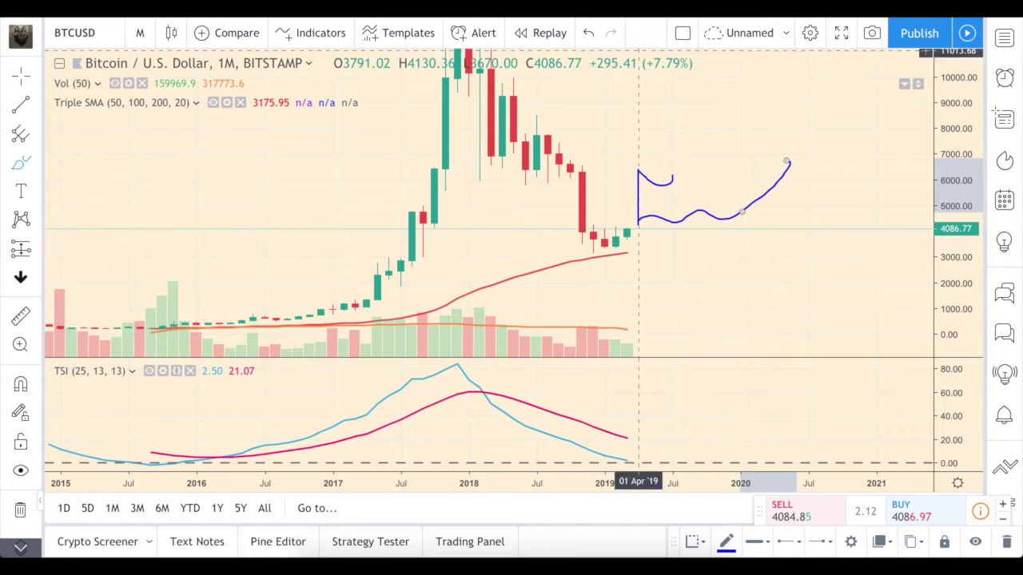
left_click(589, 33)
left_click(588, 32)
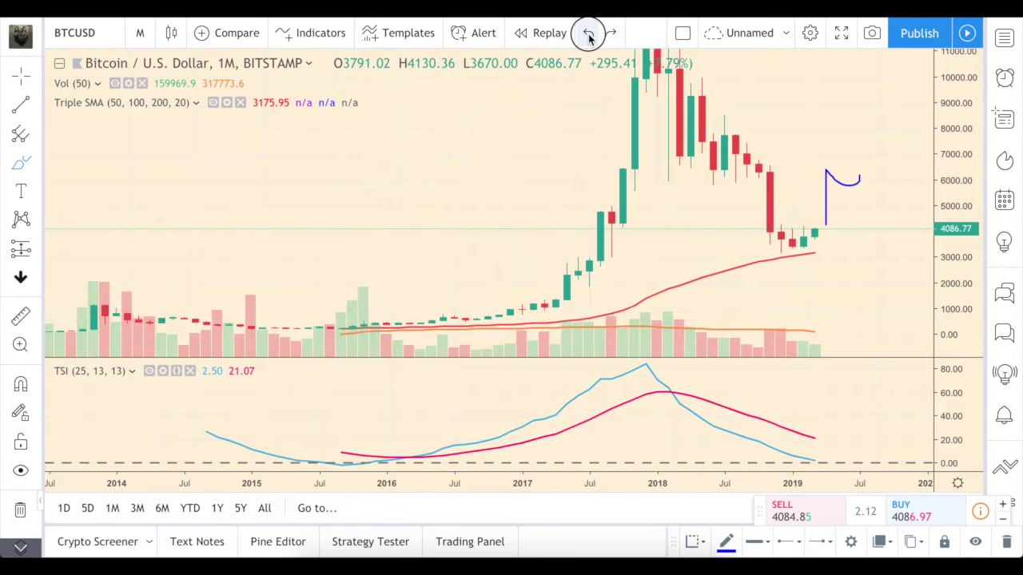
left_click(588, 32)
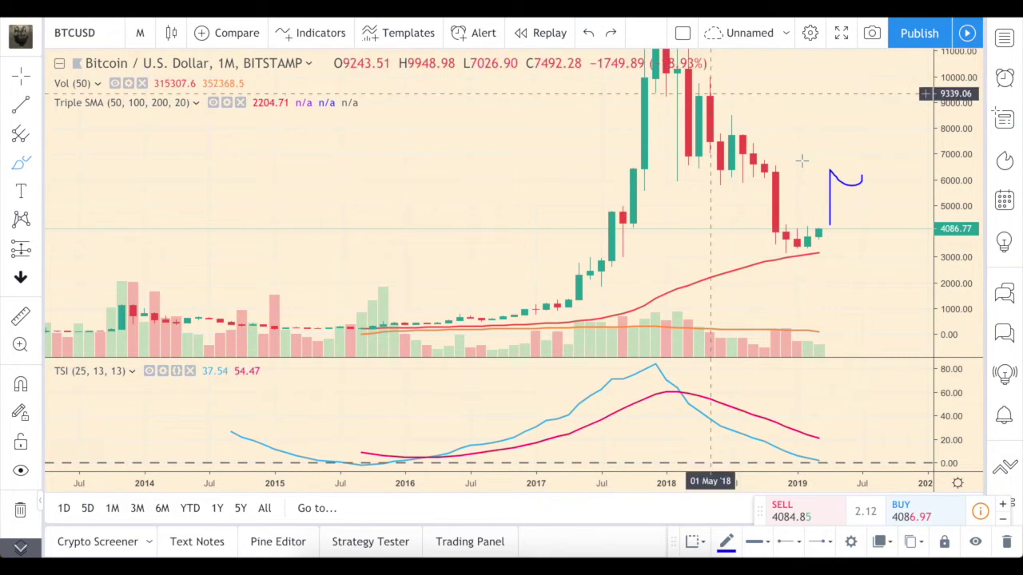
- Delete the remaining brush strokes of the projected price path beside the latest monthly candle
key("Delete")
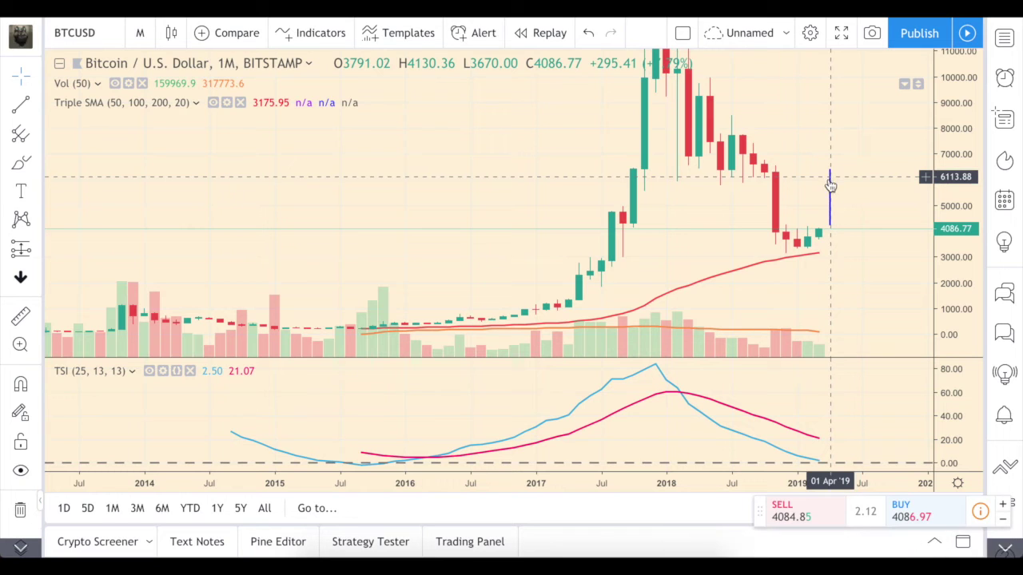
left_click(830, 185)
key("Delete")
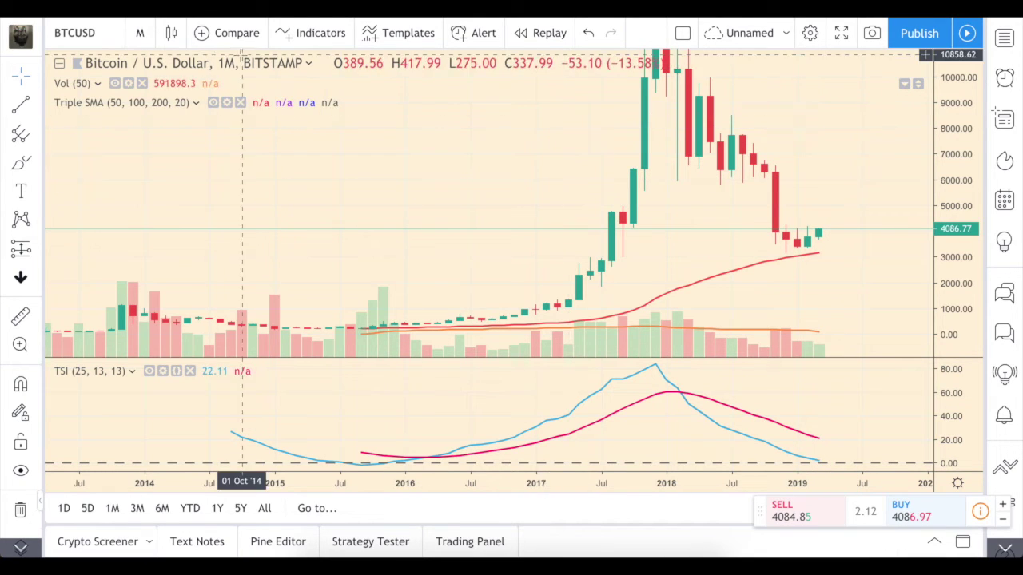
- Set the BTCUSD chart to a 1-week interval and view the TSI and moving averages from 2016 to 2019
left_click(140, 32)
left_click(173, 366)
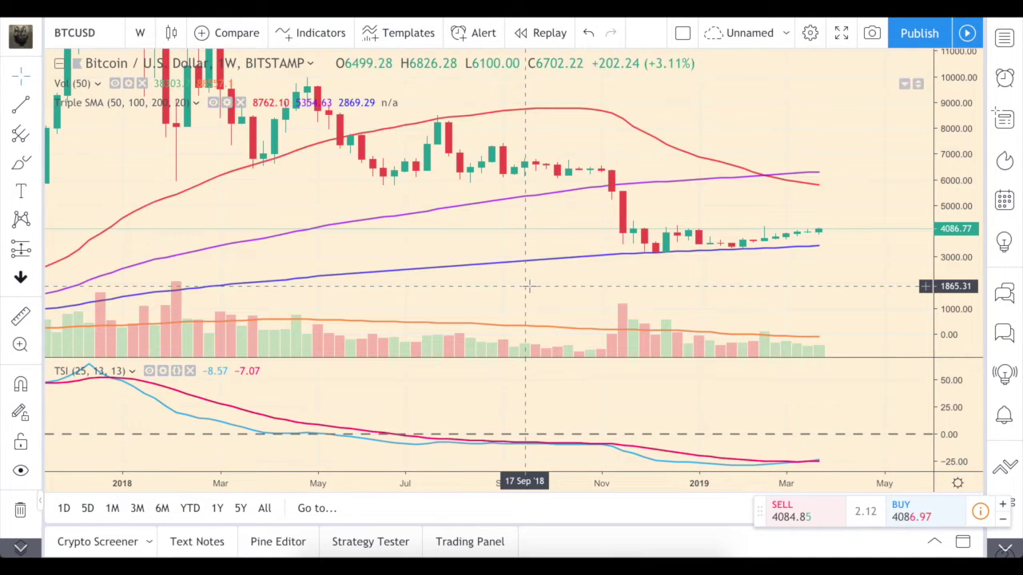
scroll(528, 287, "down", 3)
scroll(528, 286, "down", 3)
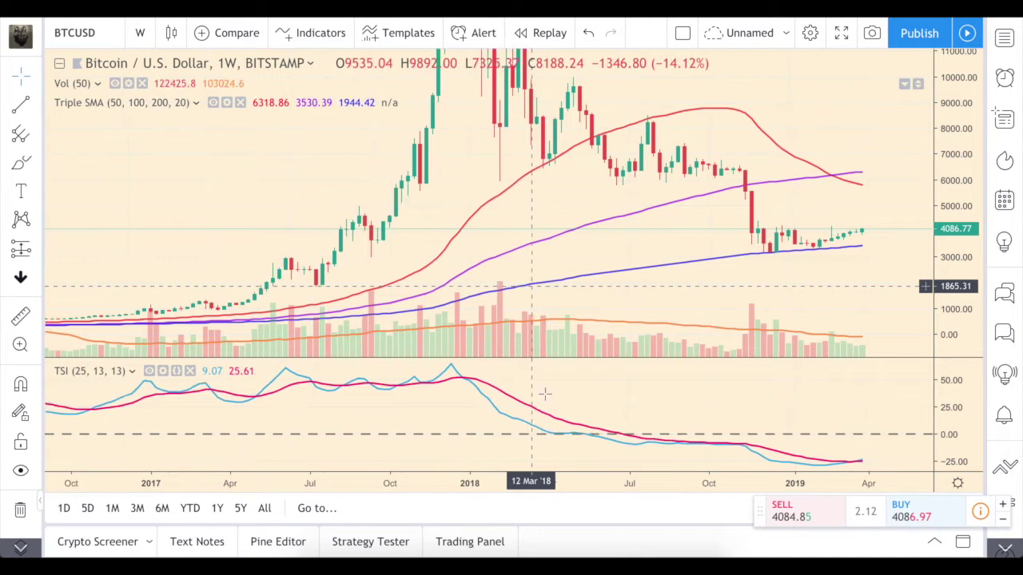
scroll(524, 429, "down", 8)
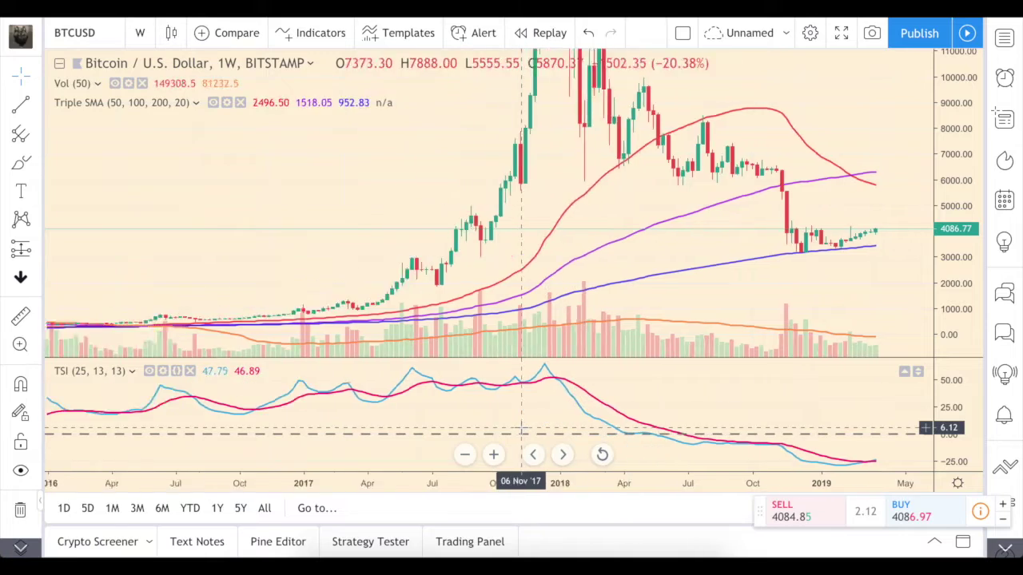
- Examine the weekly TSI crossovers of the 2013–2016 cycle against price, temporarily enlarging the TSI pane to full size
scroll(441, 342, "up", 10)
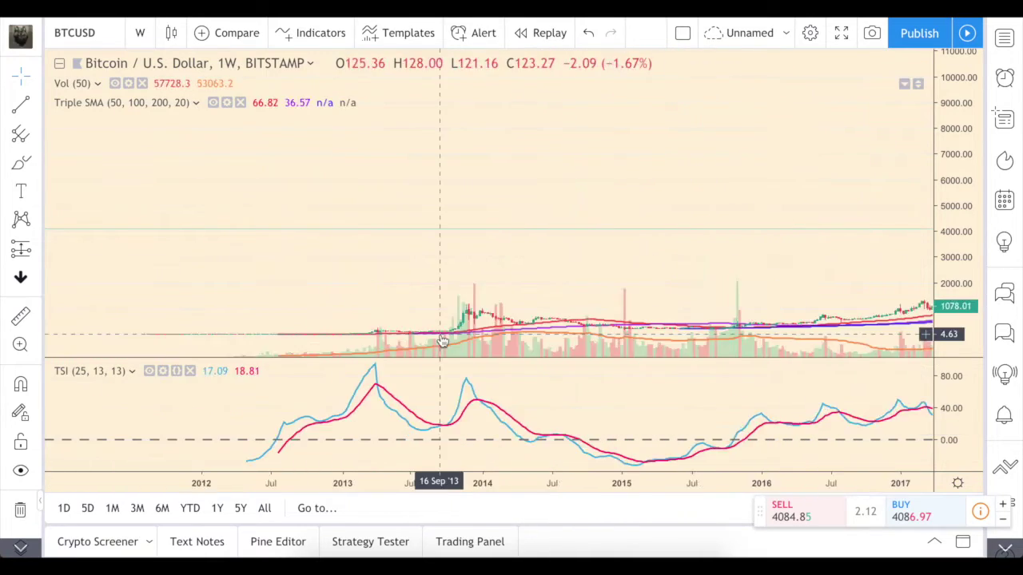
scroll(441, 342, "down", 3)
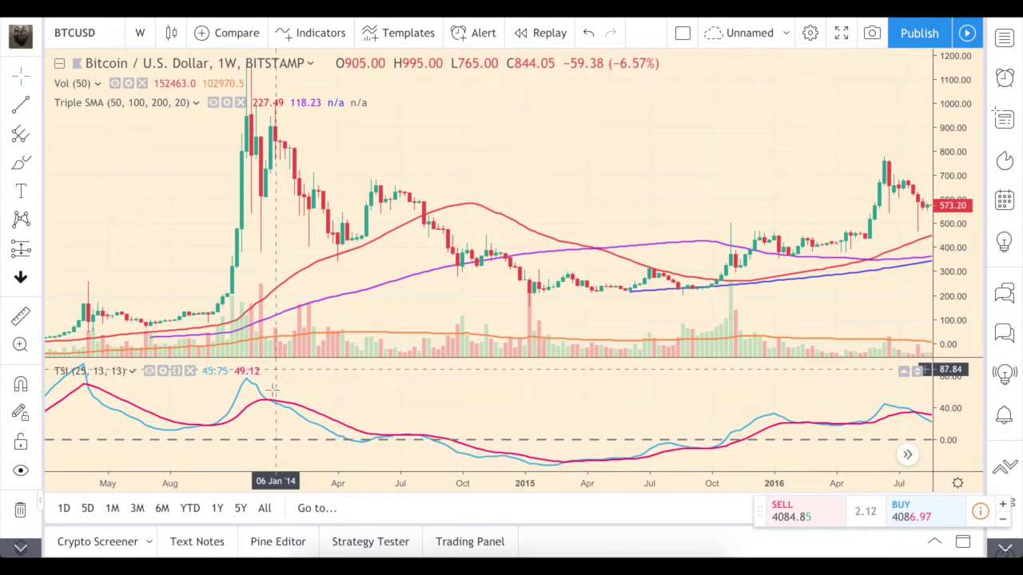
double_click(445, 393)
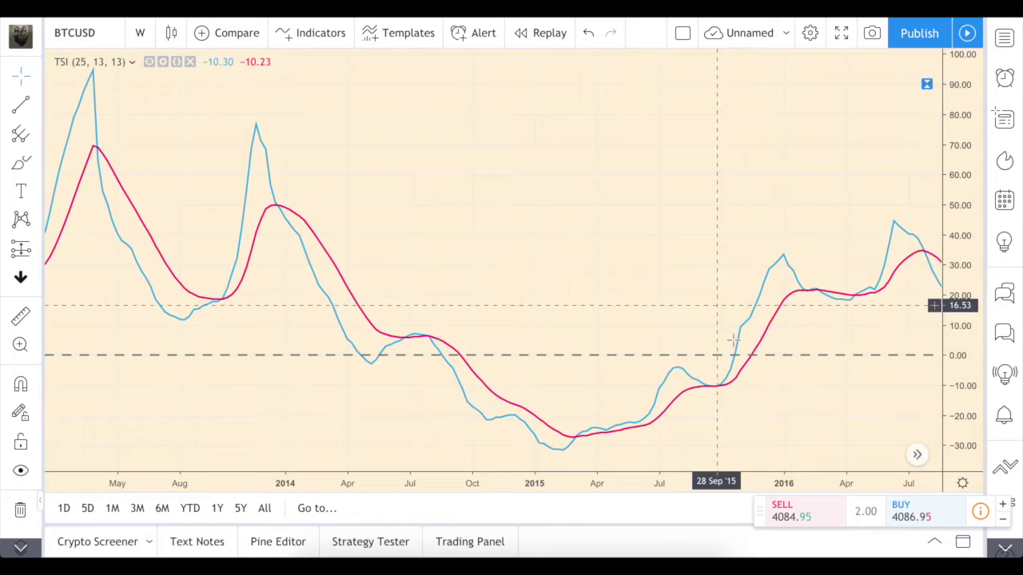
double_click(729, 279)
- Compare the 2018–2019 weekly TSI lines, enlarged to full size, with the price candles and the earlier cycle
scroll(728, 379, "right", 10)
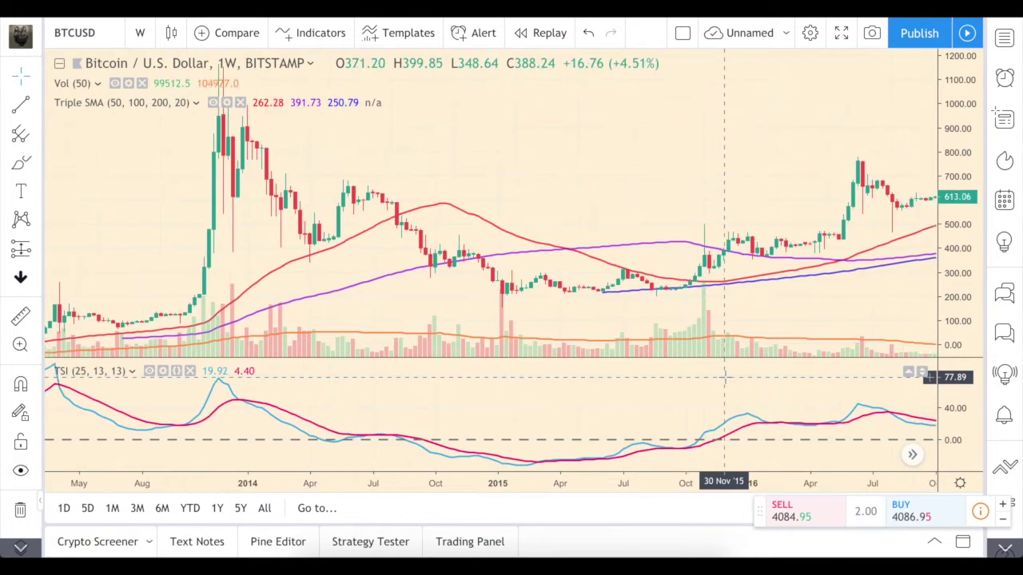
scroll(725, 377, "right", 15)
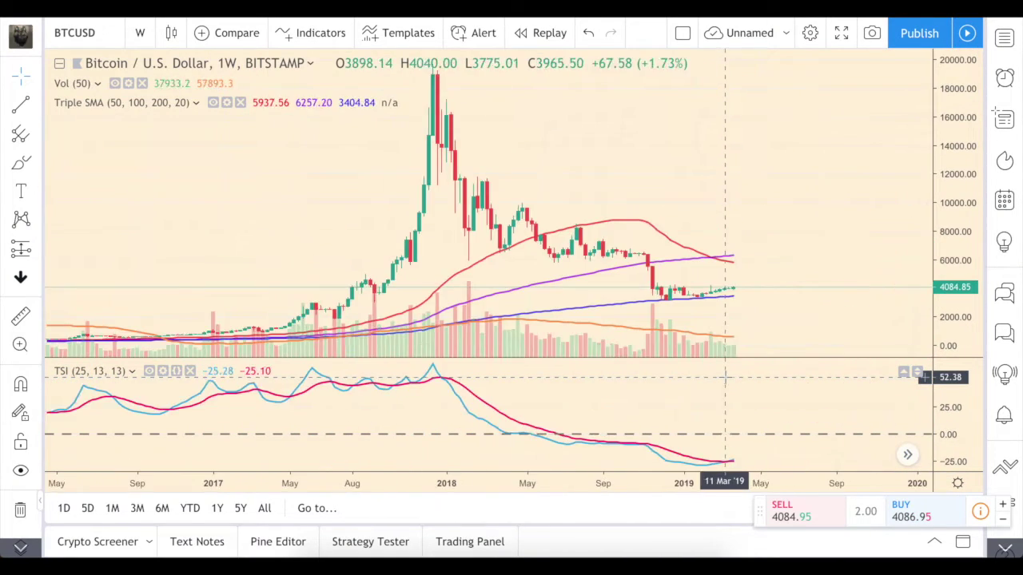
scroll(724, 376, "left", 8)
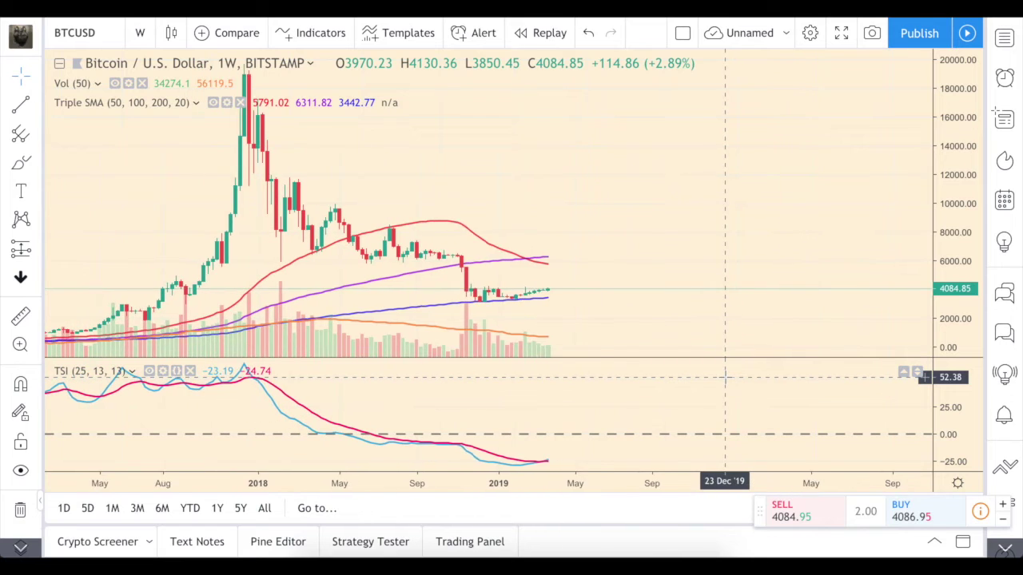
double_click(585, 448)
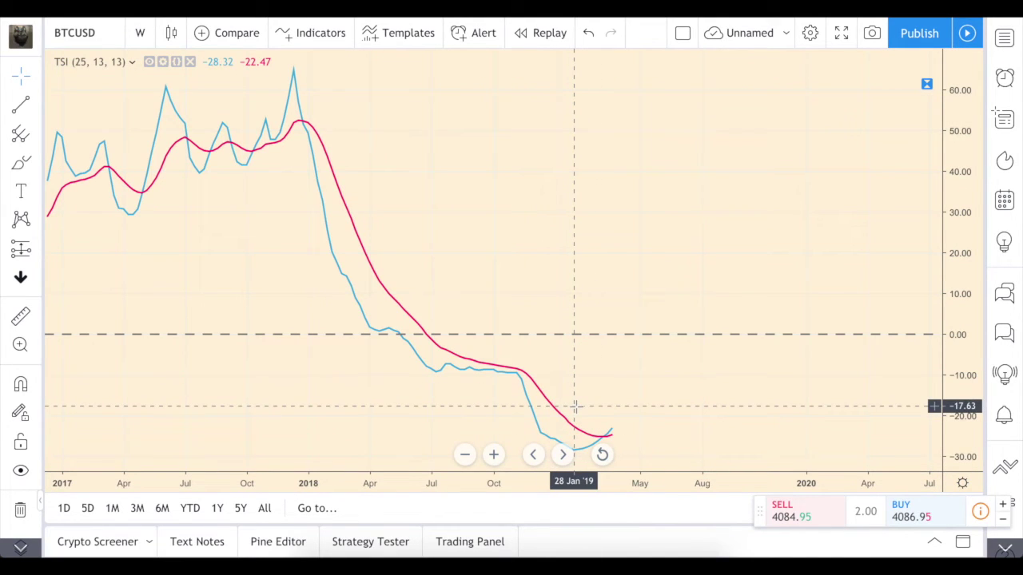
double_click(572, 292)
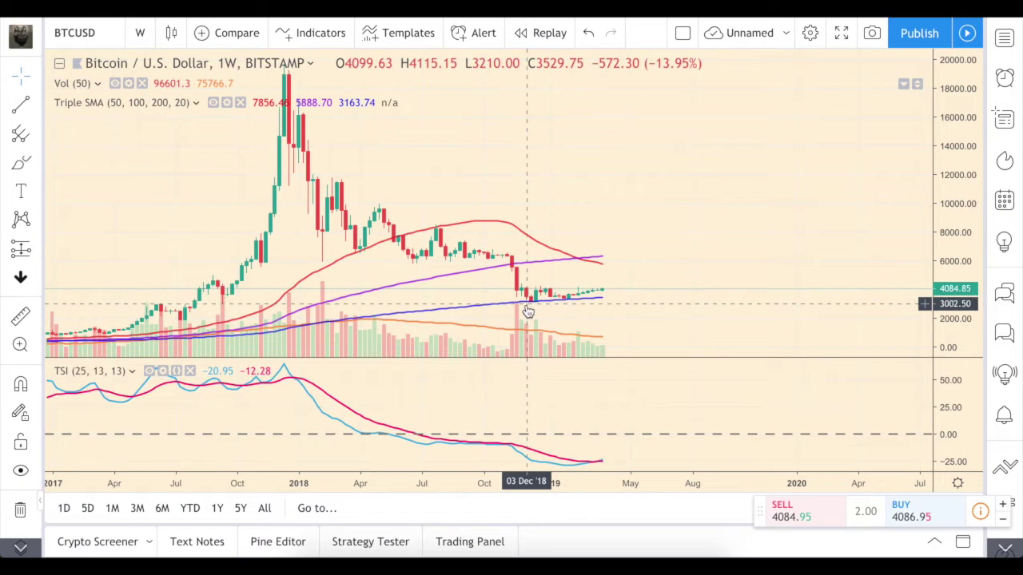
double_click(573, 410)
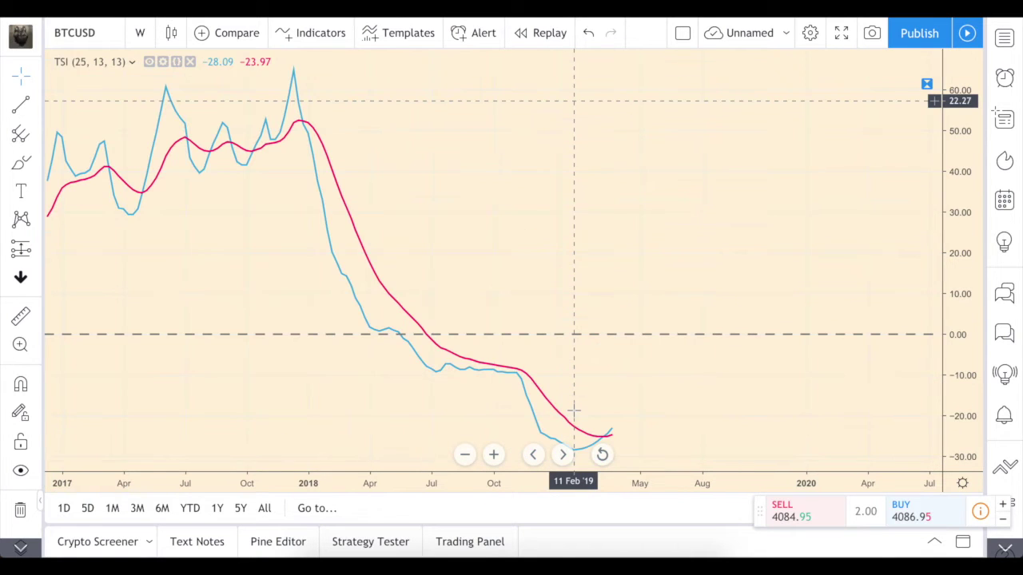
double_click(589, 405)
scroll(590, 407, "down", 5)
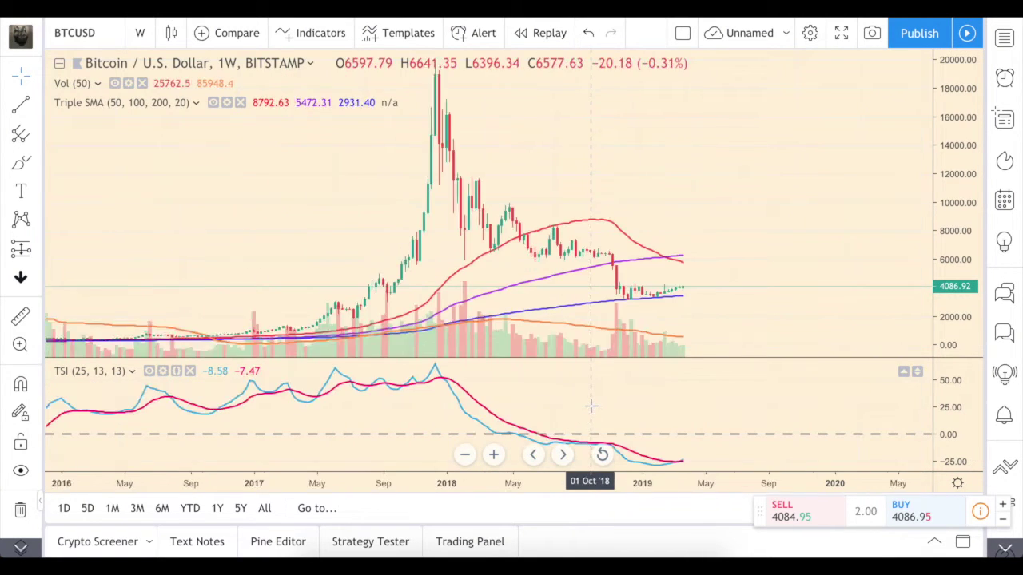
scroll(589, 407, "down", 3)
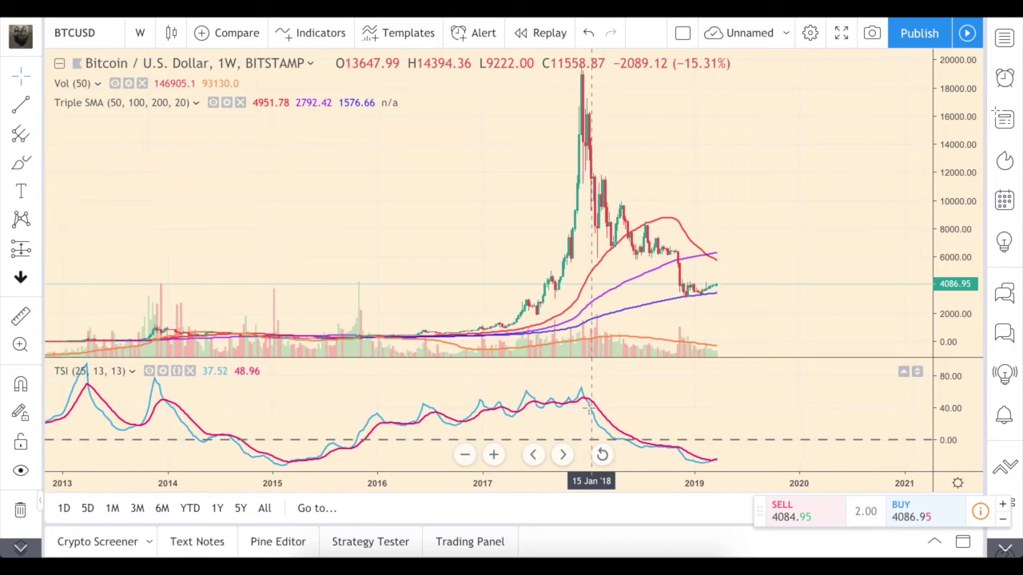
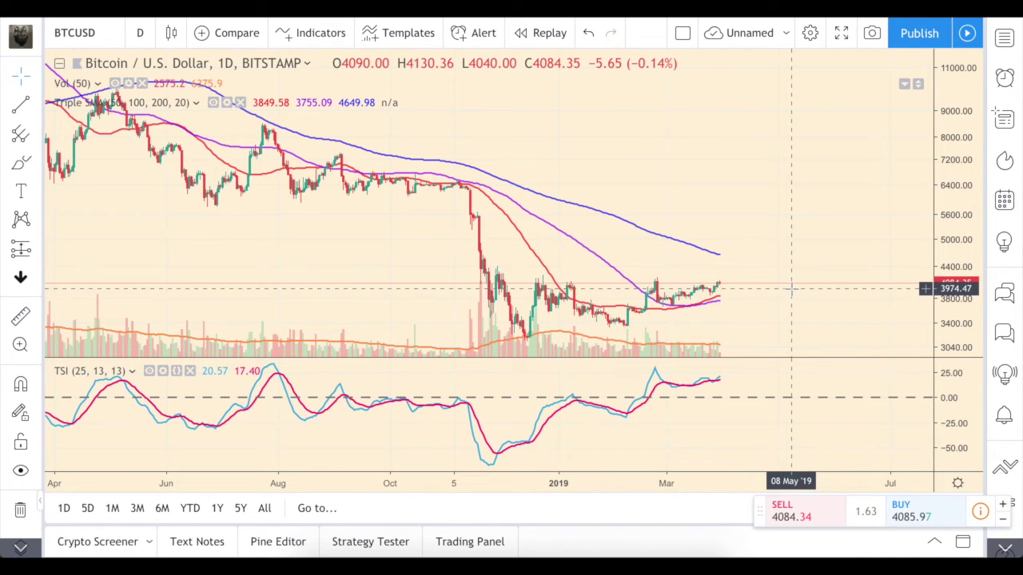
- Examine the daily BTCUSD candles, TSI and 50, 100 and 200 moving averages from 2017 back to 2014–2016
scroll(799, 293, "down", 5)
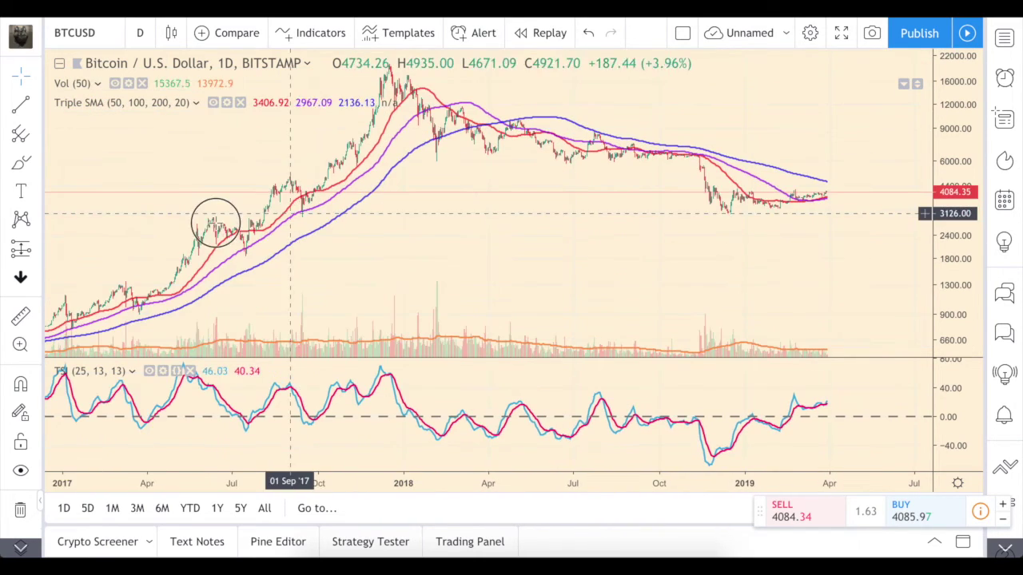
left_click_drag(213, 228, 562, 240)
left_click(287, 177)
left_click_drag(288, 177, 628, 235)
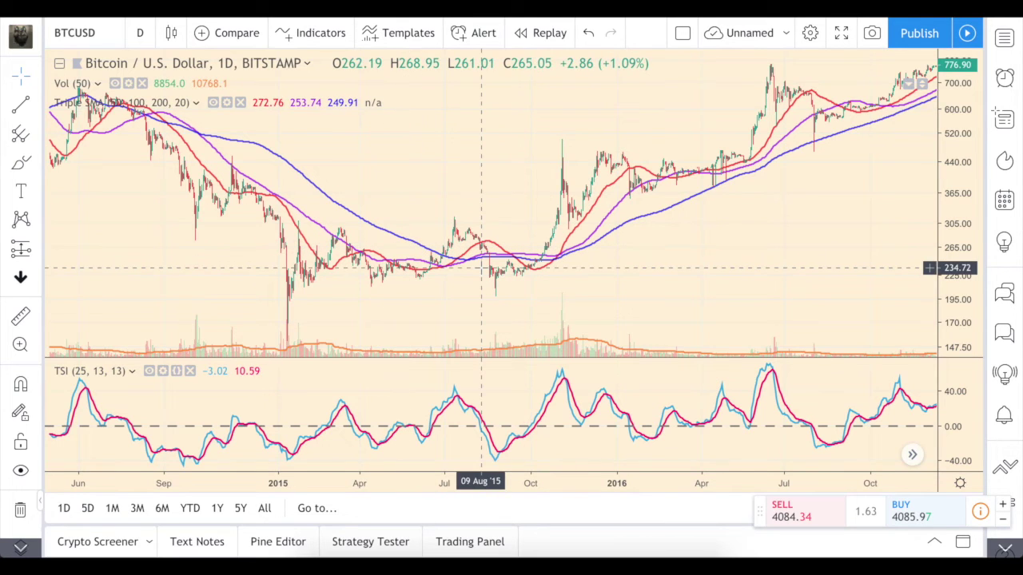
- Examine the latest daily BTCUSD candles in relation to the 50, 100 and 200 moving averages
scroll(601, 255, "right", 15)
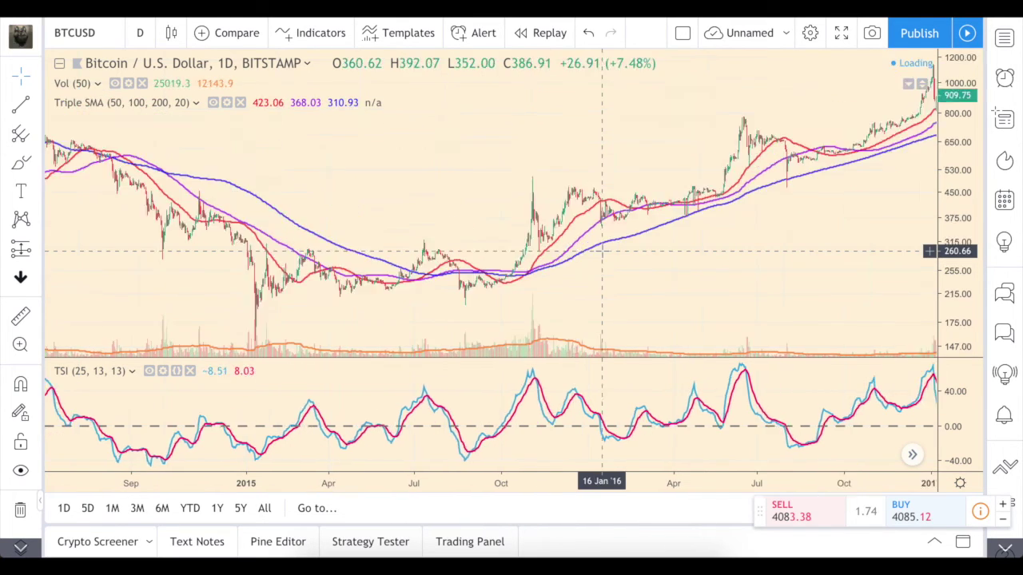
scroll(600, 251, "left", 5)
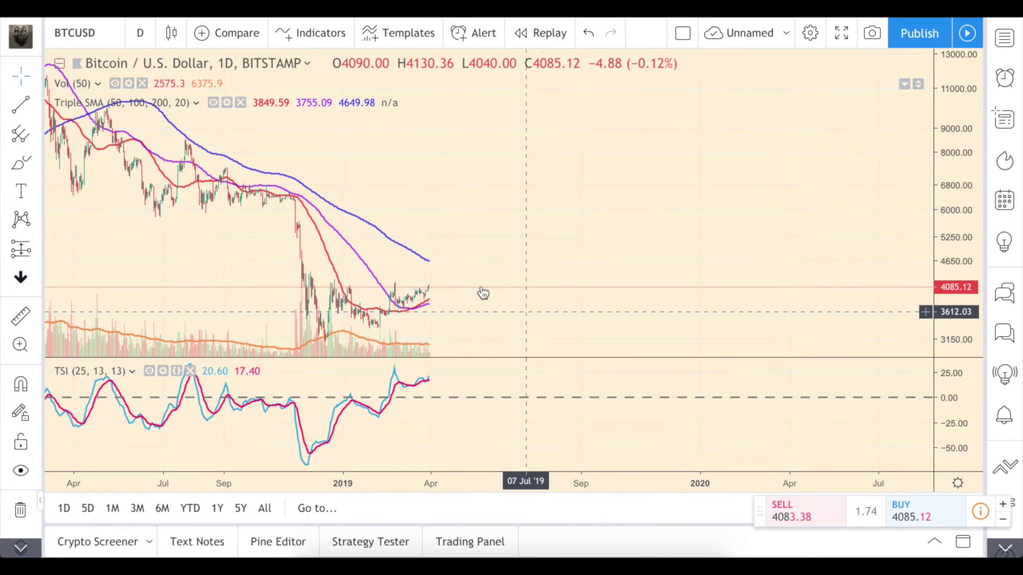
scroll(473, 277, "up", 1)
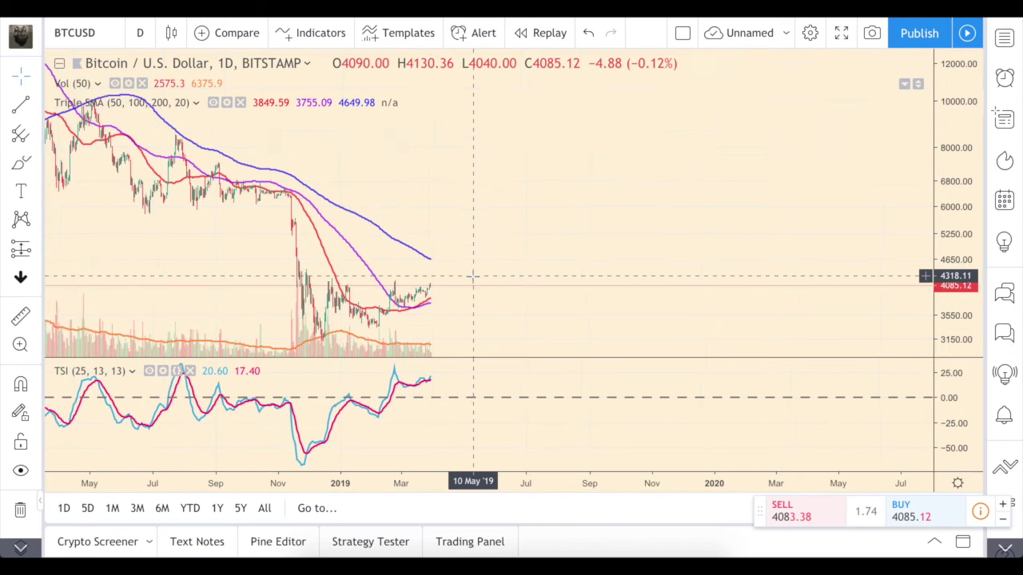
scroll(473, 277, "up", 3)
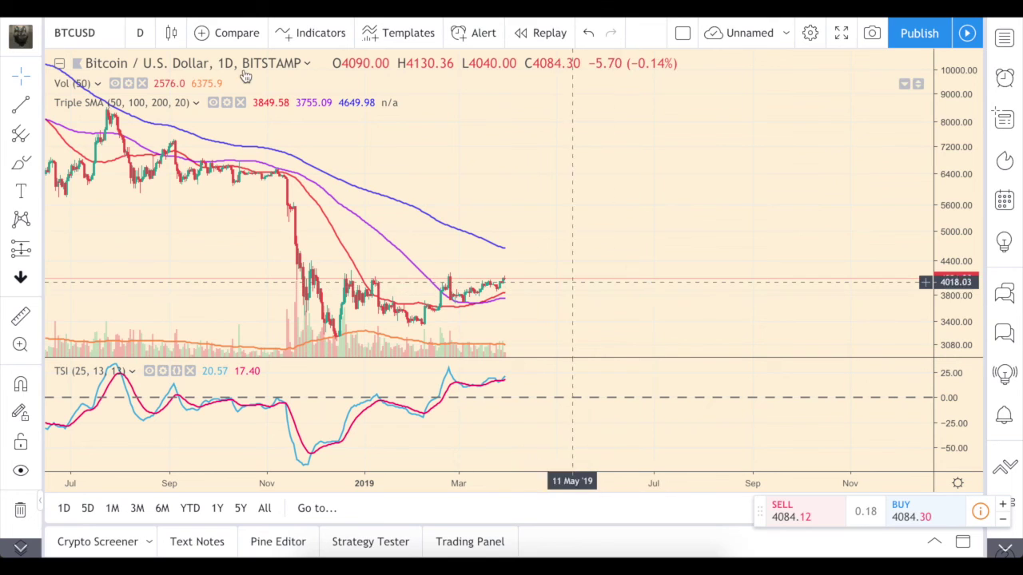
- Set the chart to a 1-week interval and compare the TSI with price over the full history from 2012 to 2019
left_click(141, 33)
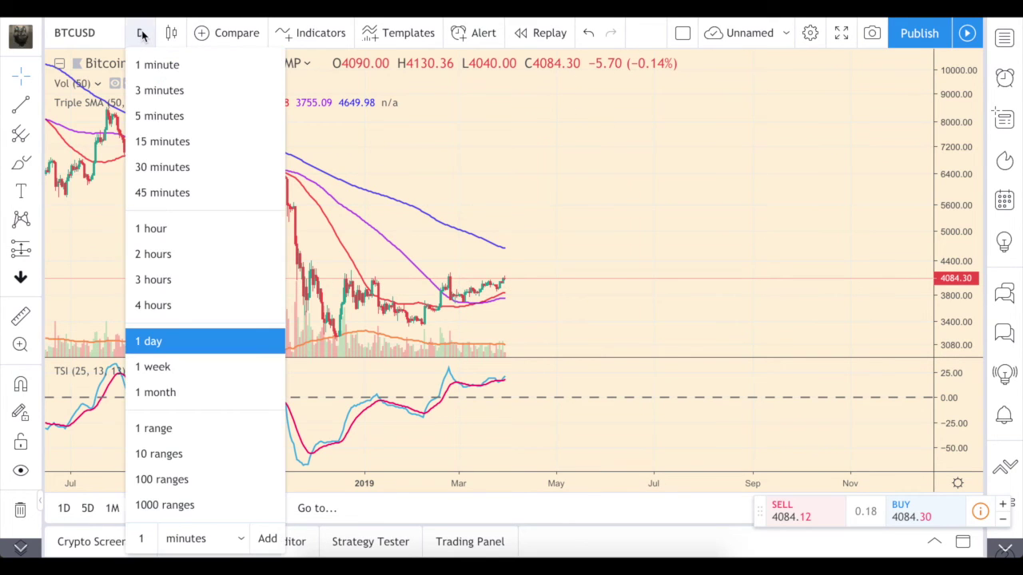
left_click(181, 376)
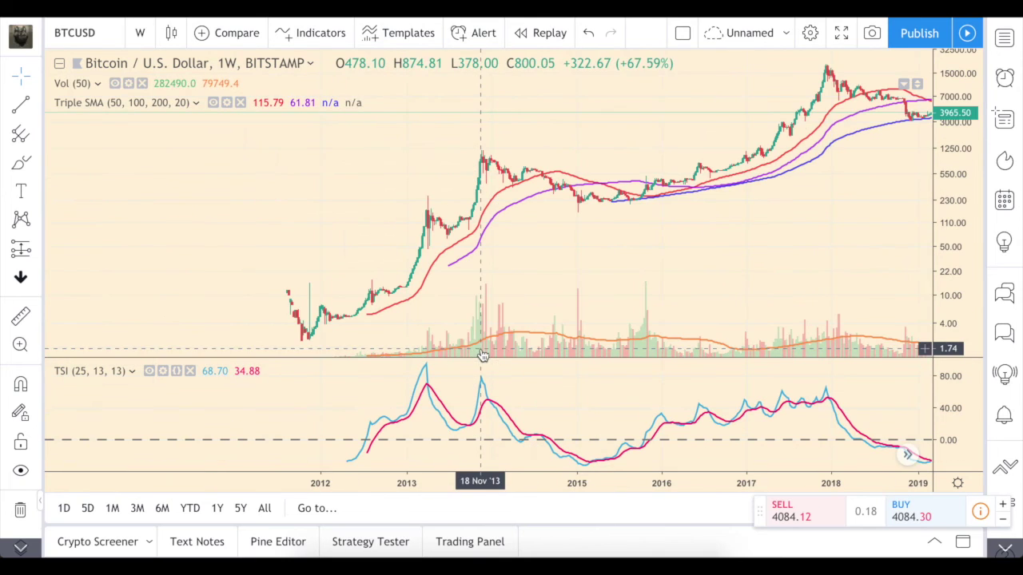
scroll(563, 421, "right", 5)
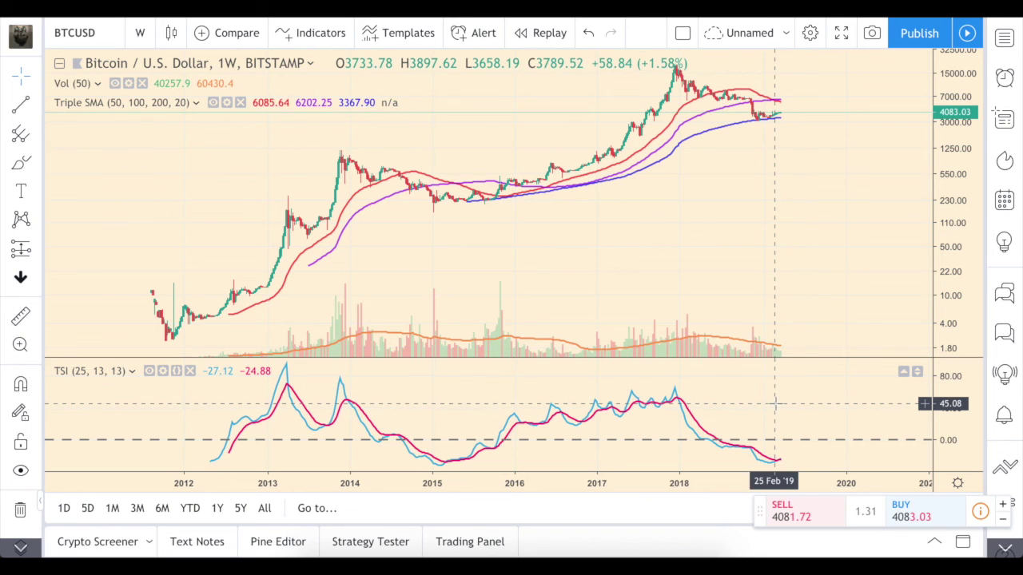
scroll(737, 390, "up", 5)
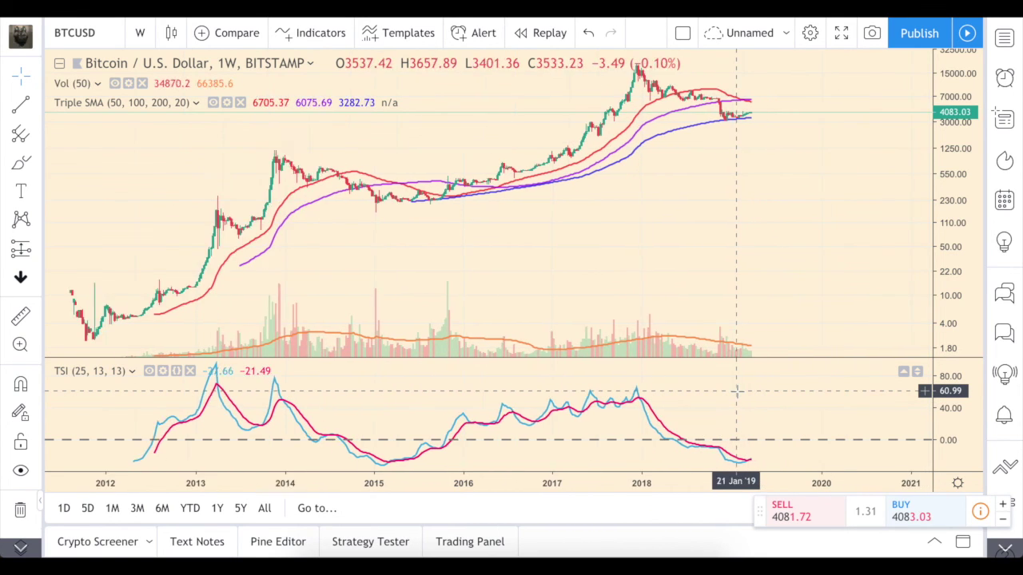